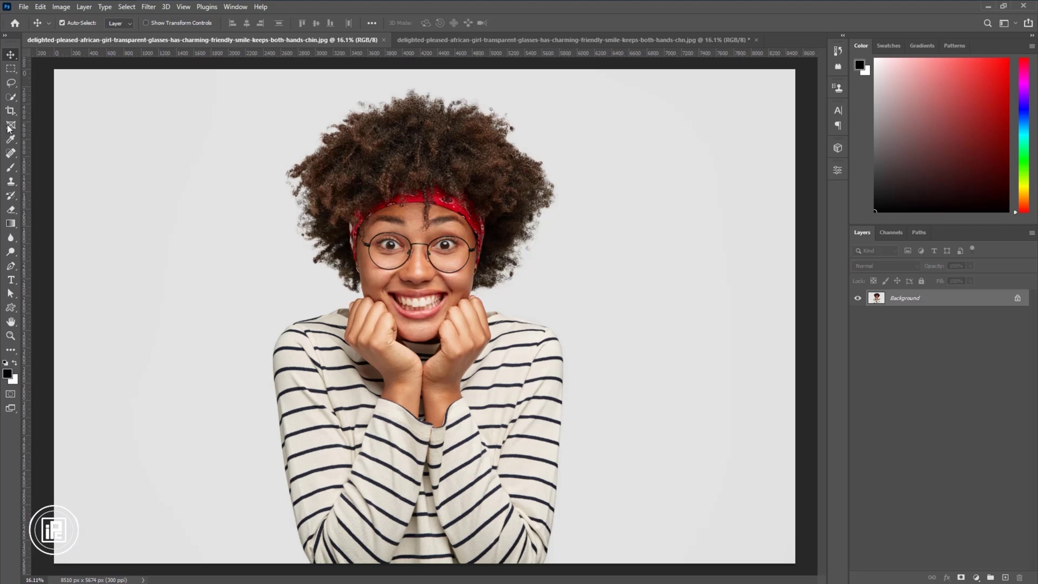
Select the woman against the grey background with the Quick Selection tool
drag(10, 97, 78, 112)
mouse_move(358, 172)
mouse_down()
mouse_move(469, 192)
mouse_move(440, 430)
mouse_move(501, 508)
mouse_move(350, 408)
mouse_move(313, 361)
mouse_move(328, 465)
mouse_move(432, 439)
mouse_move(476, 414)
mouse_move(546, 426)
mouse_move(540, 464)
mouse_move(517, 503)
mouse_move(520, 568)
mouse_move(549, 506)
mouse_move(548, 520)
mouse_move(379, 554)
mouse_move(315, 538)
mouse_up()
scroll(338, 322, up, 5)
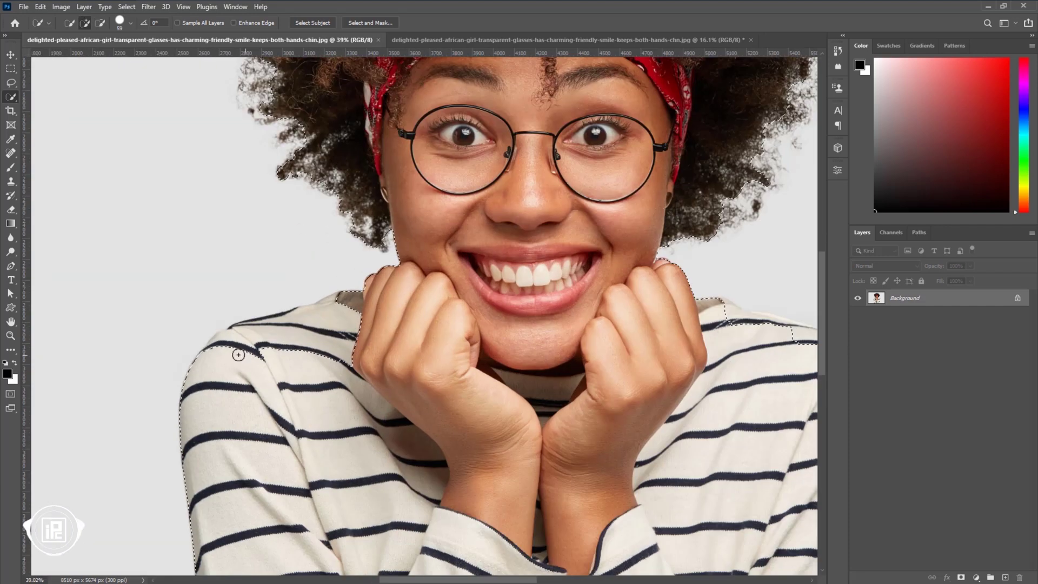
scroll(248, 355, down, 3)
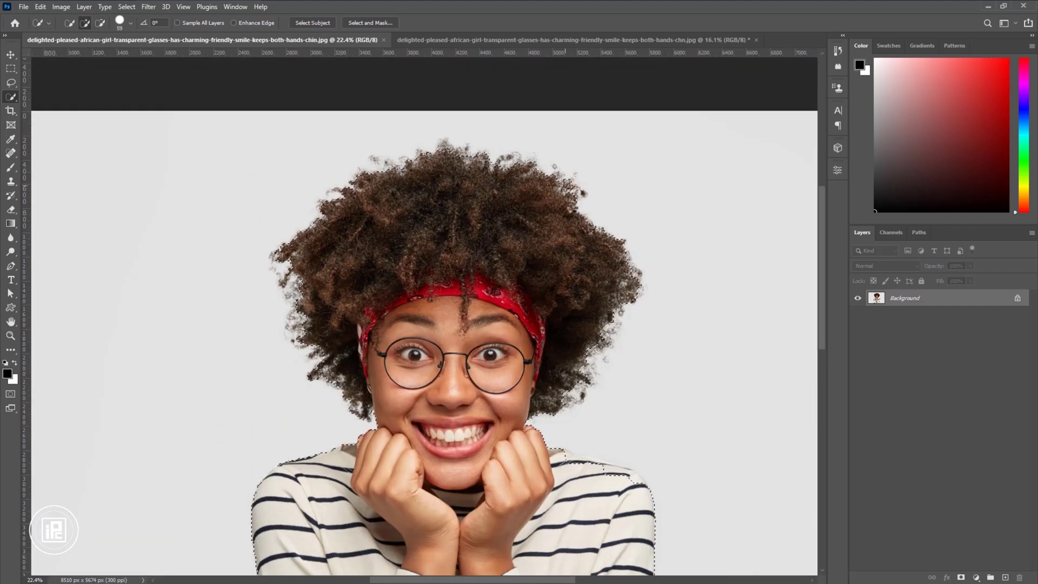
scroll(598, 419, up, 2)
scroll(570, 433, down, 3)
scroll(444, 425, up, 1)
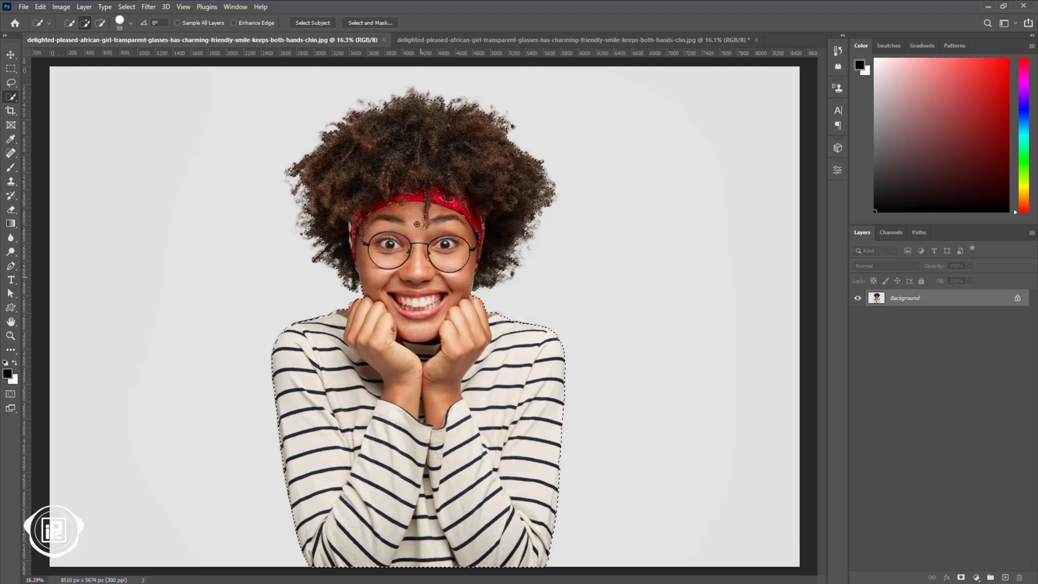
Open the selection in Select and Mask and examine the mask edge along the sleeve on the image's right side
click(365, 24)
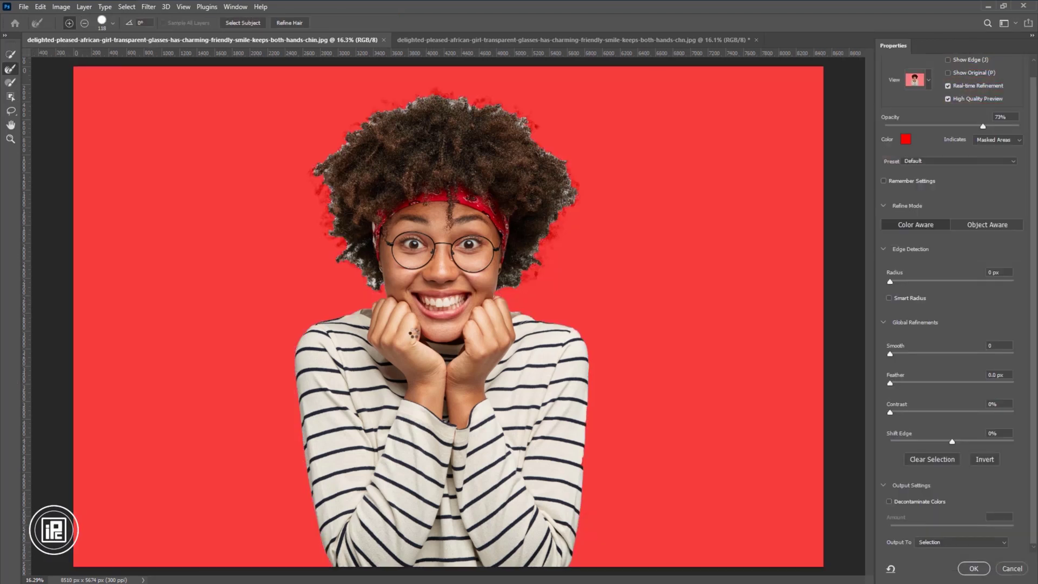
click(608, 467)
click(596, 449)
click(597, 450)
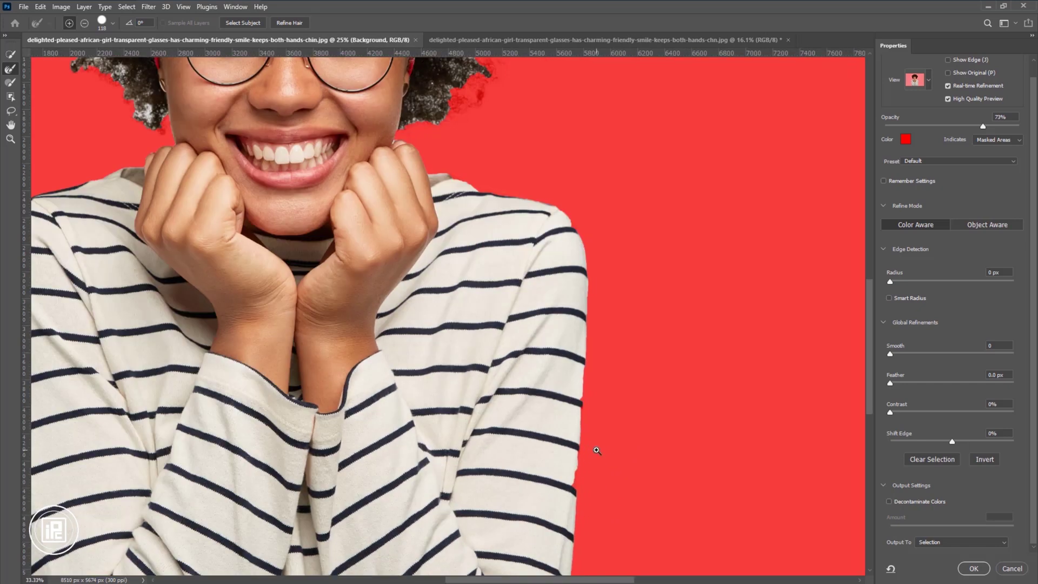
click(595, 449)
click(590, 443)
click(582, 435)
click(572, 428)
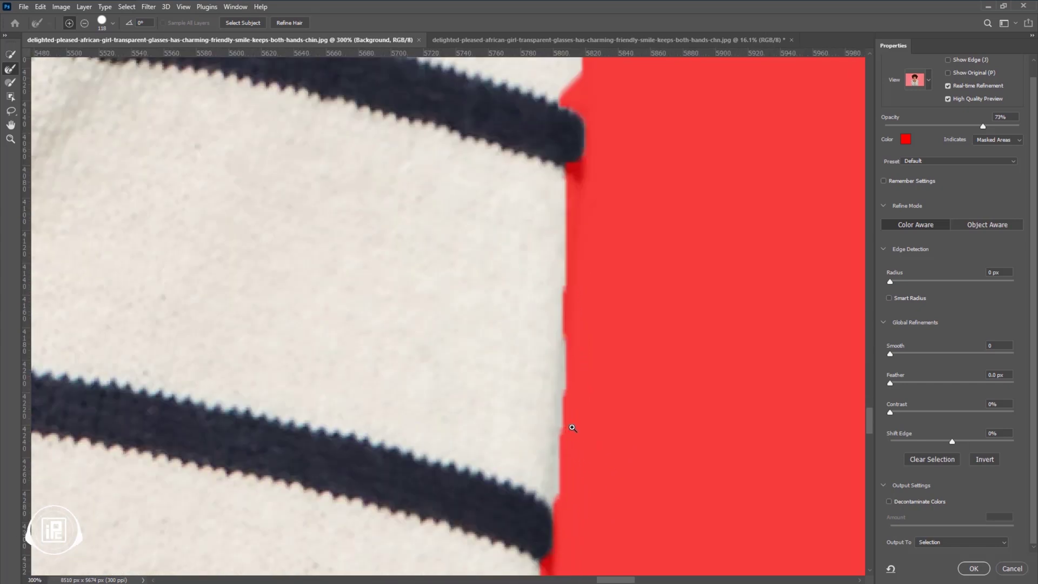
alt+click(561, 404)
alt+click(562, 404)
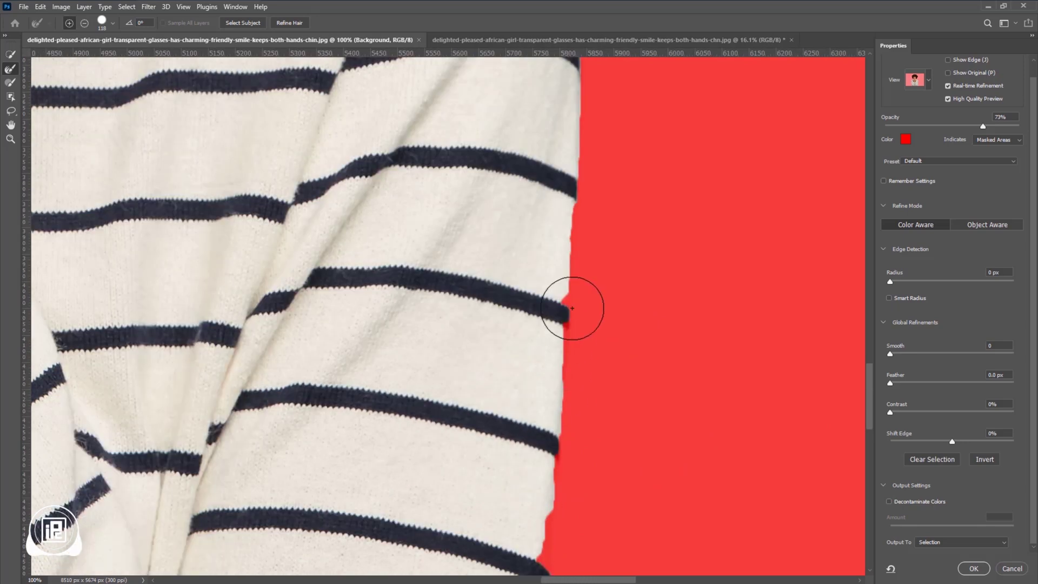
Examine the mask edge from the upper sleeve across the shoulder to the collar
scroll(563, 442, up, 1)
drag(566, 250, 573, 474)
drag(584, 227, 600, 312)
drag(479, 179, 594, 285)
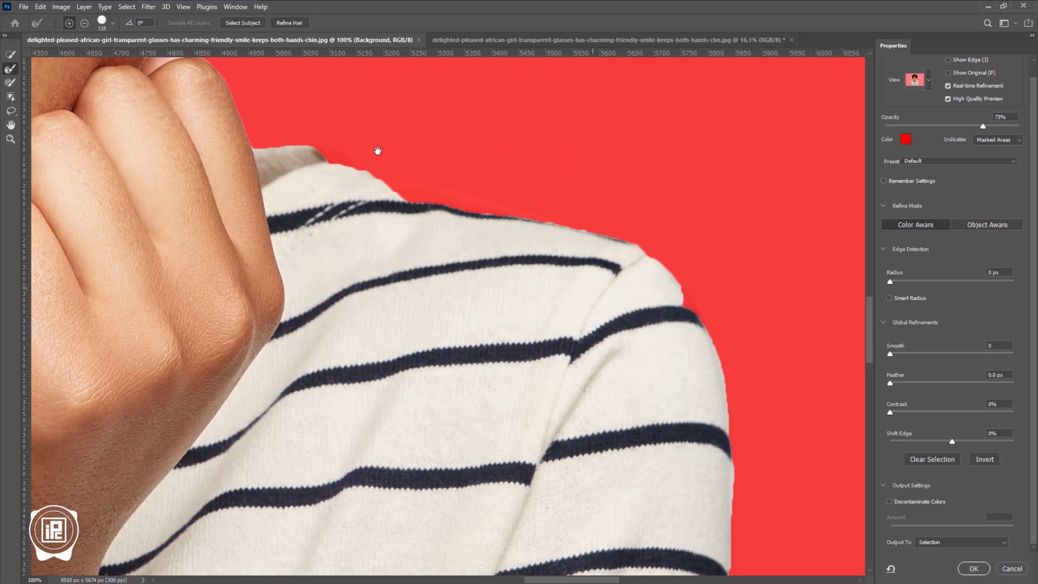
drag(382, 156, 595, 300)
drag(411, 158, 405, 226)
drag(344, 406, 324, 239)
drag(483, 309, 320, 205)
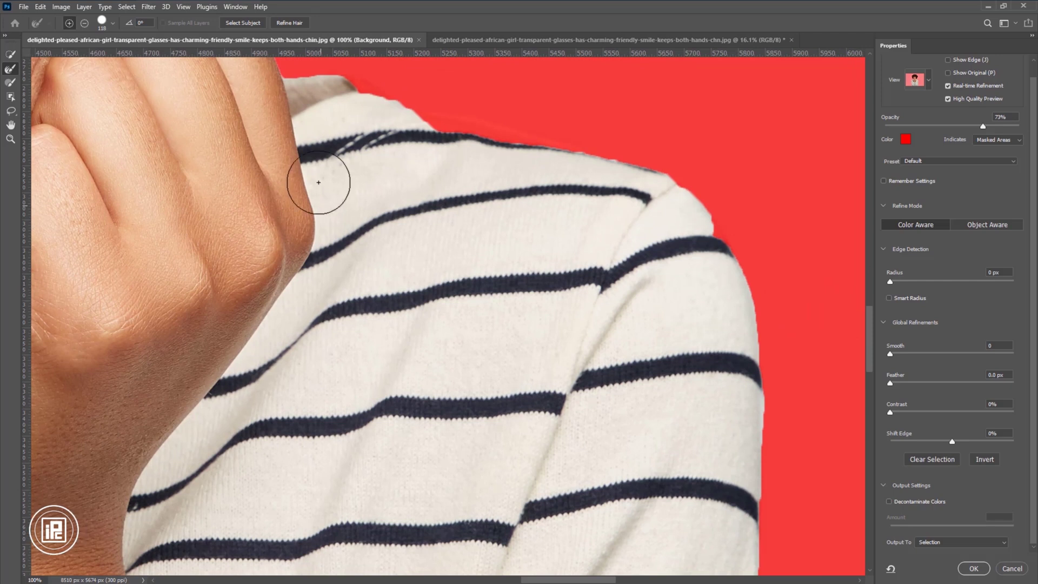
Examine the rest of the mask outline around the woman's other side
alt+click(555, 289)
alt+click(555, 289)
drag(482, 227, 541, 278)
drag(359, 451, 602, 464)
drag(351, 277, 510, 371)
drag(344, 358, 395, 246)
drag(383, 286, 363, 411)
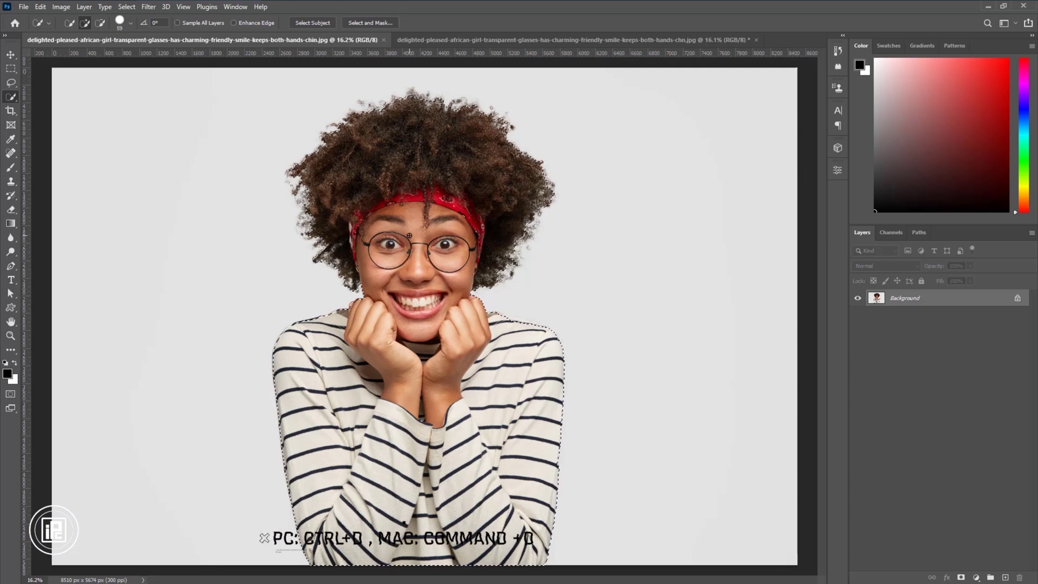
Deselect the woman and open the Select and Mask workspace with no active selection
key(ctrl+d)
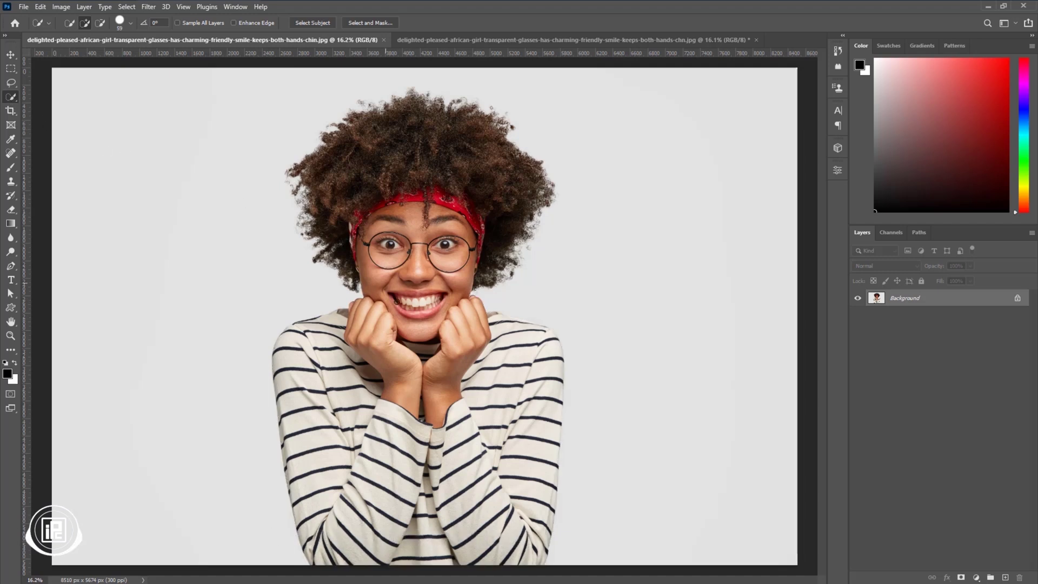
click(356, 24)
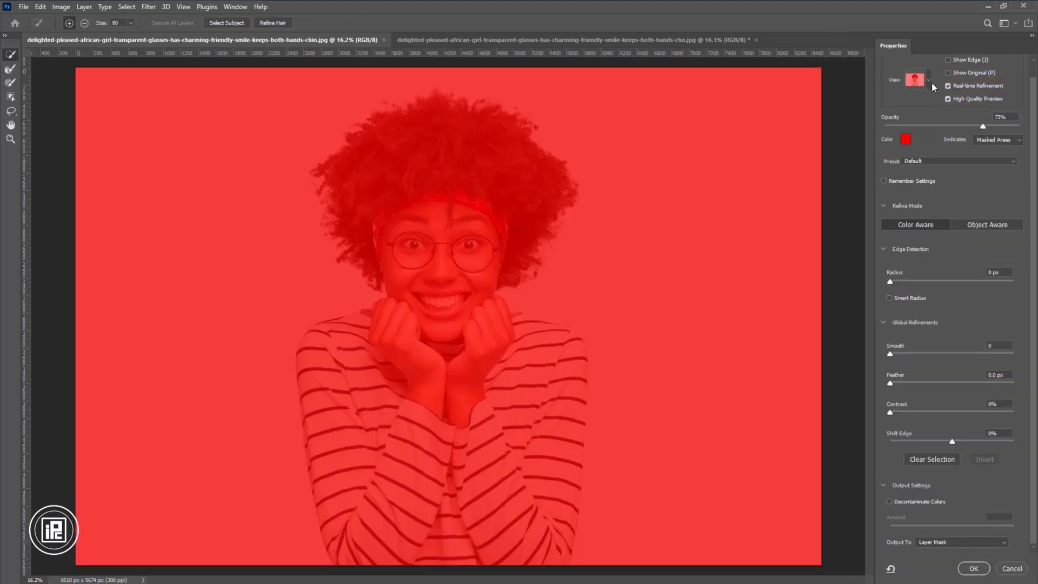
Preview the Onion Skin view, return to the Overlay view and set the overlay opacity to 65%
click(932, 82)
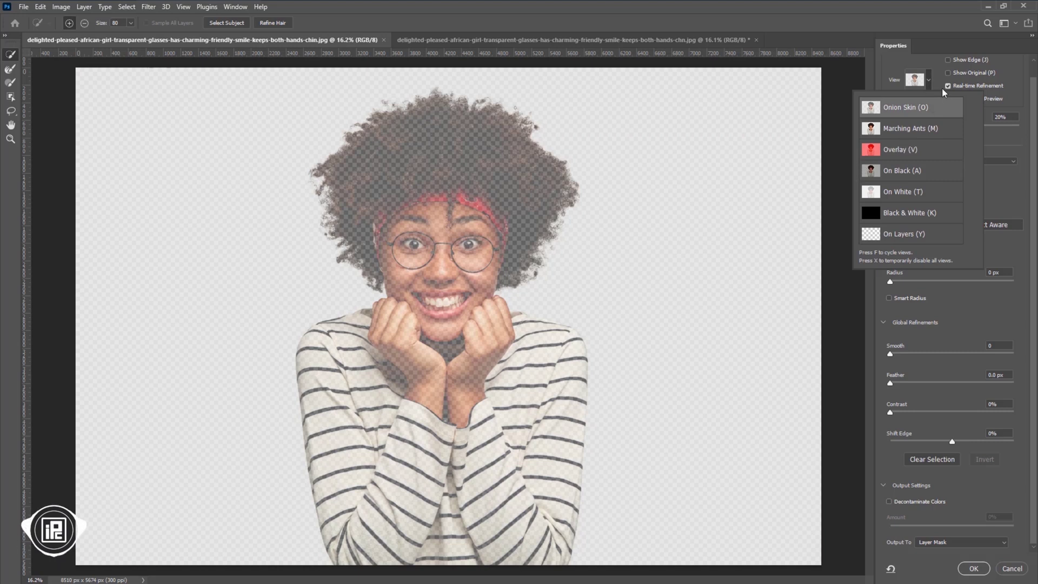
click(931, 80)
click(931, 80)
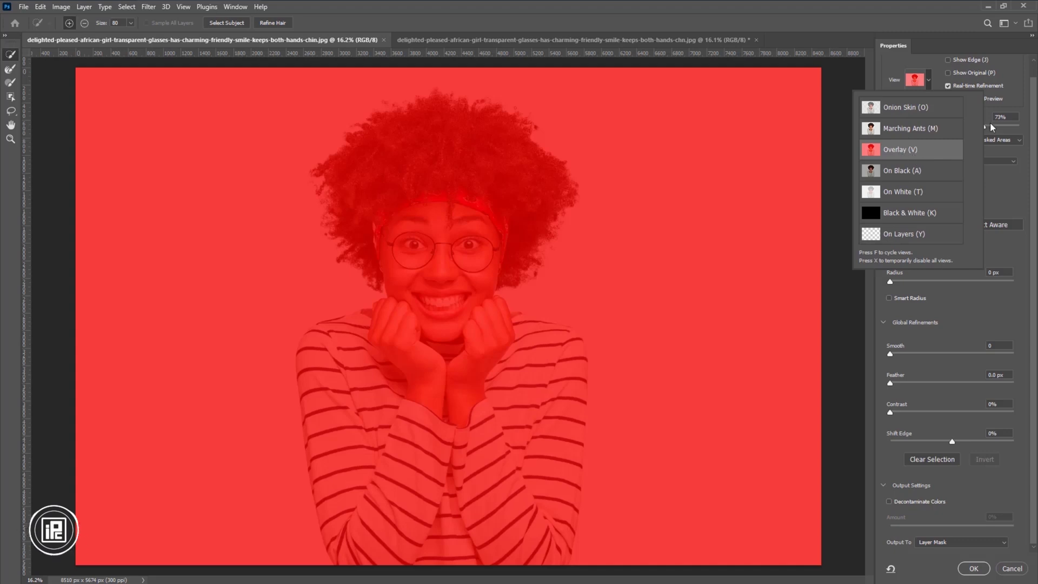
click(991, 122)
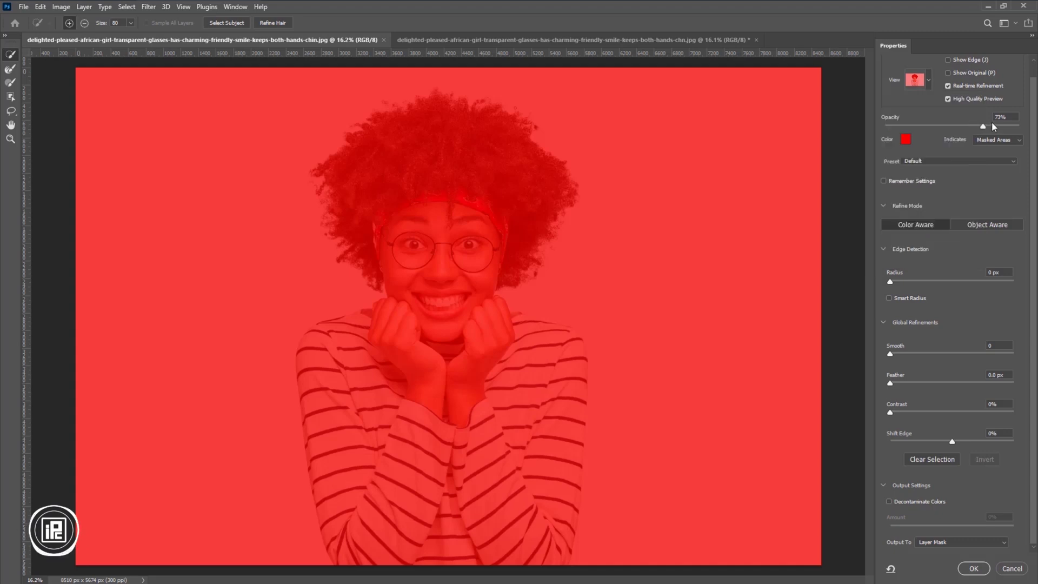
mouse_move(984, 128)
mouse_down()
mouse_move(1002, 128)
mouse_move(965, 134)
mouse_move(973, 135)
mouse_up()
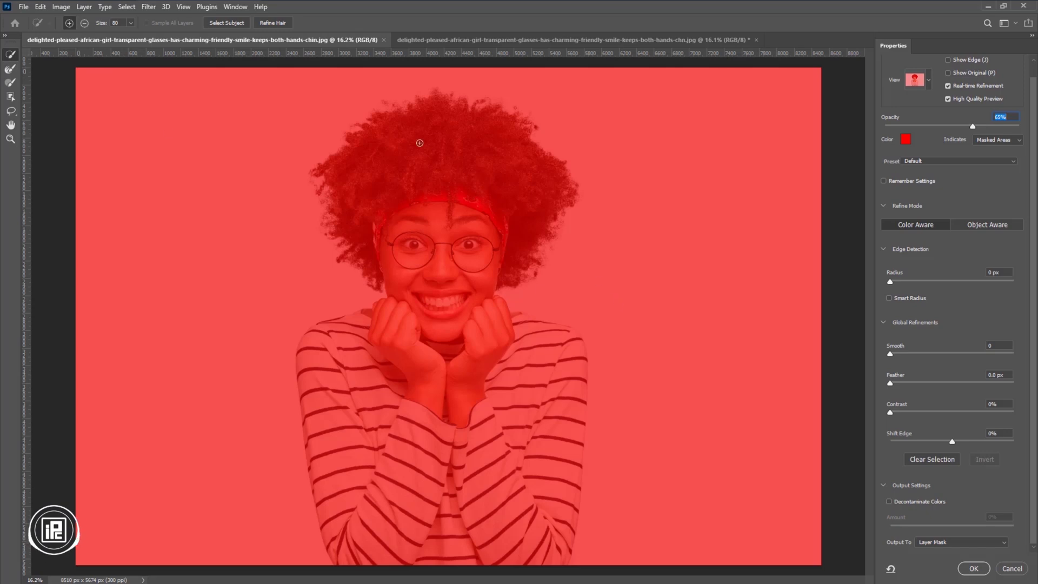
Select the woman's hair, face and striped sweater with the Quick Selection tool inside Select and Mask
mouse_move(384, 159)
mouse_down()
mouse_move(458, 140)
mouse_move(483, 161)
mouse_move(478, 209)
mouse_move(447, 174)
mouse_move(432, 338)
mouse_move(375, 398)
mouse_move(349, 376)
mouse_move(374, 566)
mouse_move(340, 514)
mouse_move(361, 563)
mouse_move(337, 536)
mouse_move(341, 452)
mouse_move(317, 360)
mouse_move(351, 325)
mouse_move(316, 336)
mouse_up()
mouse_move(494, 337)
mouse_down()
mouse_move(531, 324)
mouse_move(568, 335)
mouse_move(573, 401)
mouse_move(550, 565)
mouse_move(526, 400)
mouse_move(390, 427)
mouse_move(520, 575)
mouse_move(523, 536)
mouse_move(495, 550)
mouse_move(538, 558)
mouse_move(571, 525)
mouse_up()
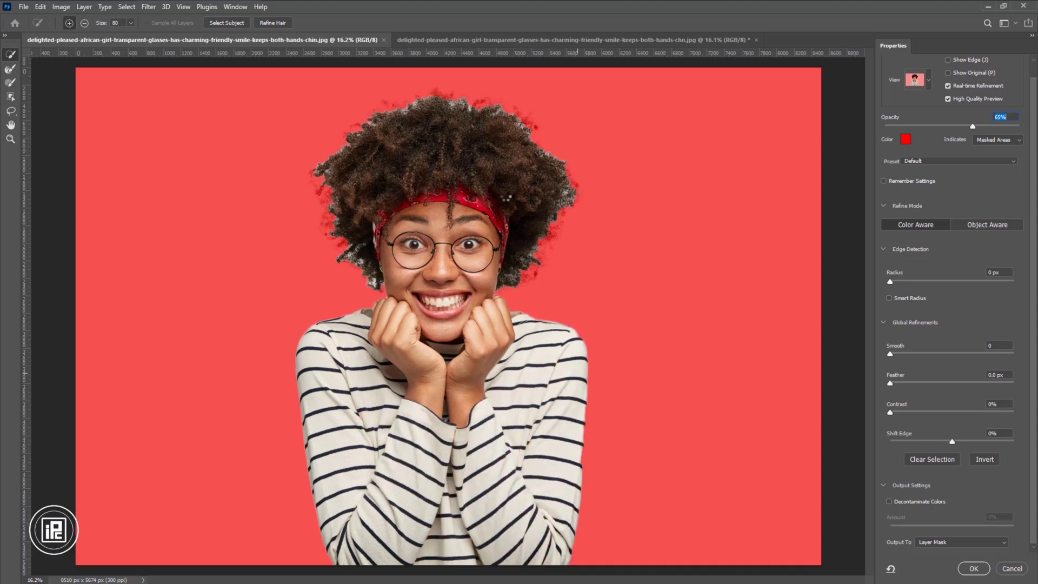
scroll(583, 352, up, 4)
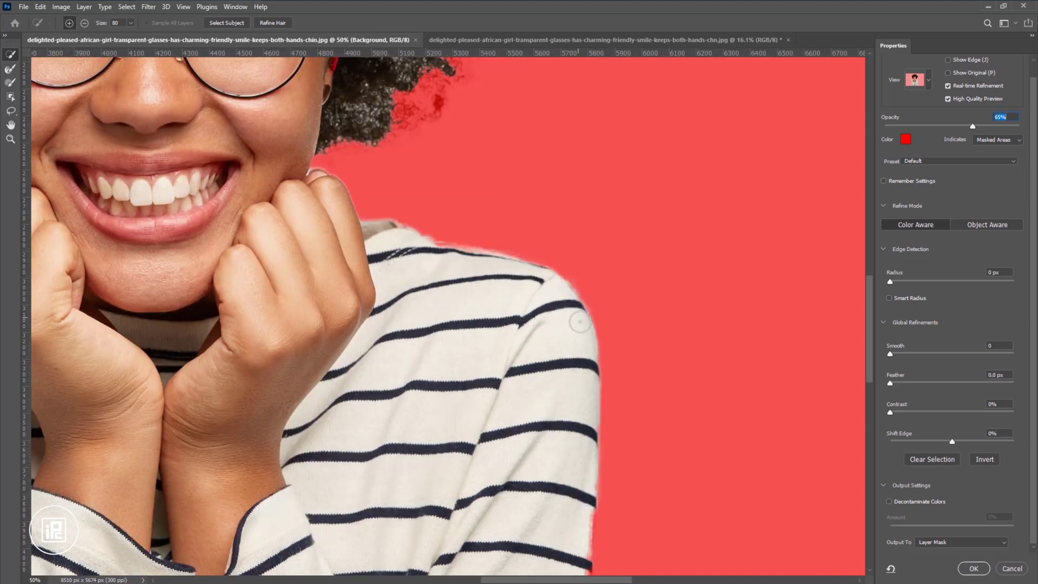
scroll(580, 322, down, 5)
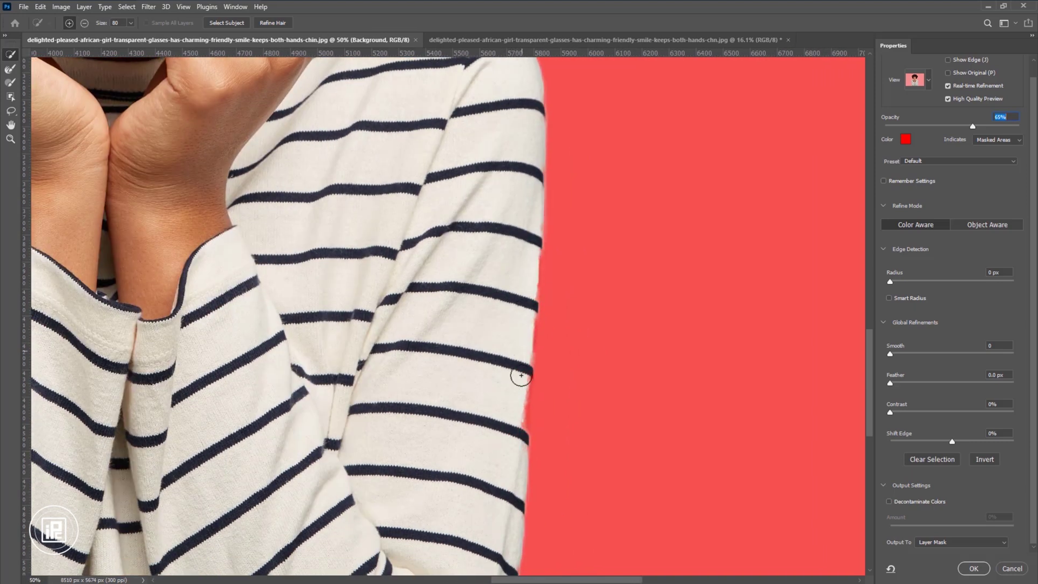
Examine the mask edge along the sleeve on the image's left side and across to the opposite lower sleeve
drag(276, 371, 459, 292)
drag(339, 441, 348, 385)
drag(249, 450, 350, 477)
ctrl+click(350, 470)
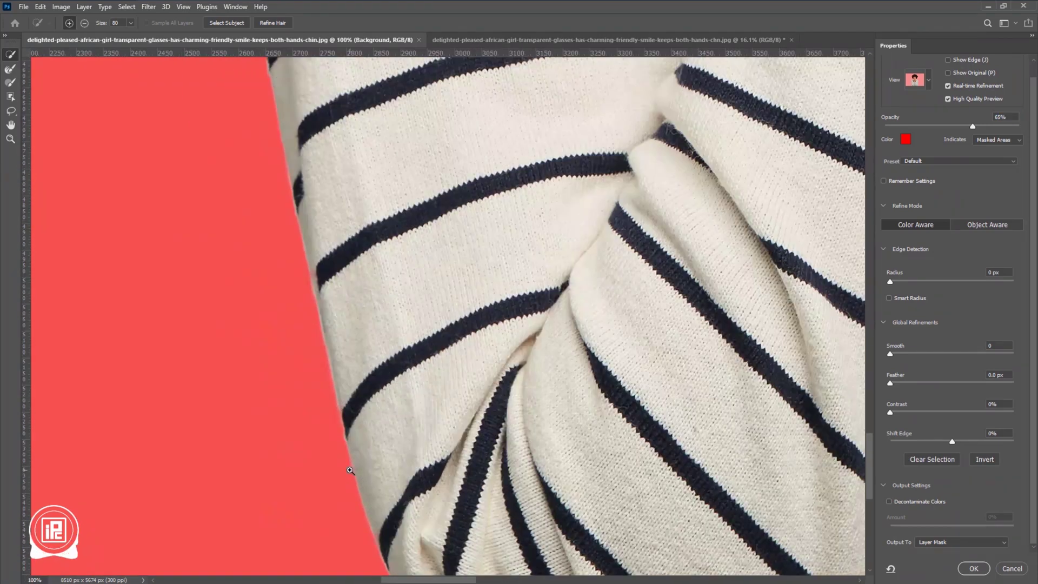
scroll(350, 470, up, 1)
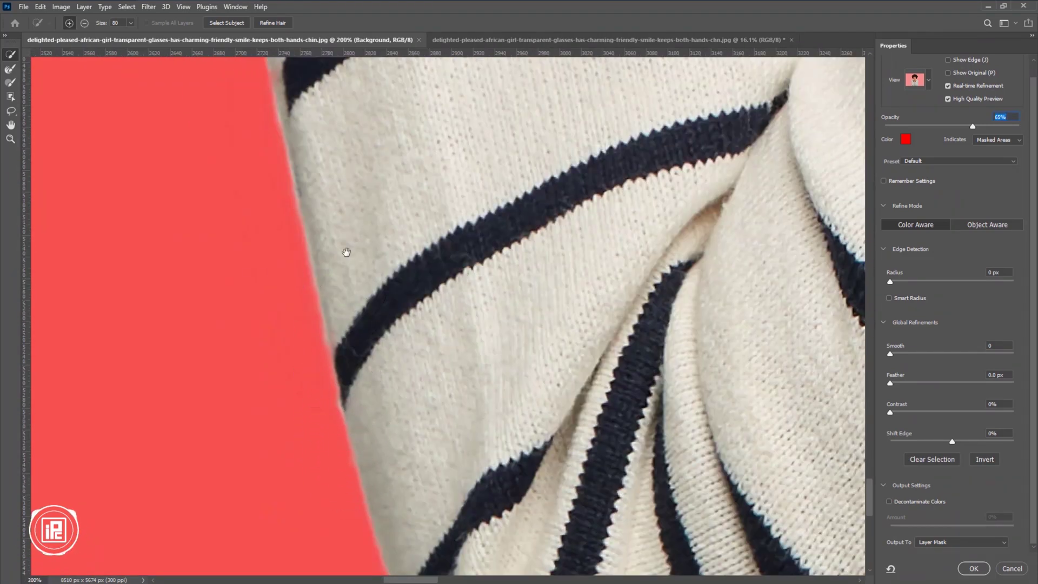
drag(347, 253, 356, 458)
drag(593, 418, 324, 325)
drag(628, 324, 445, 288)
drag(627, 347, 429, 364)
drag(463, 278, 419, 329)
mouse_move(452, 253)
mouse_down()
mouse_move(414, 398)
mouse_move(440, 331)
mouse_up()
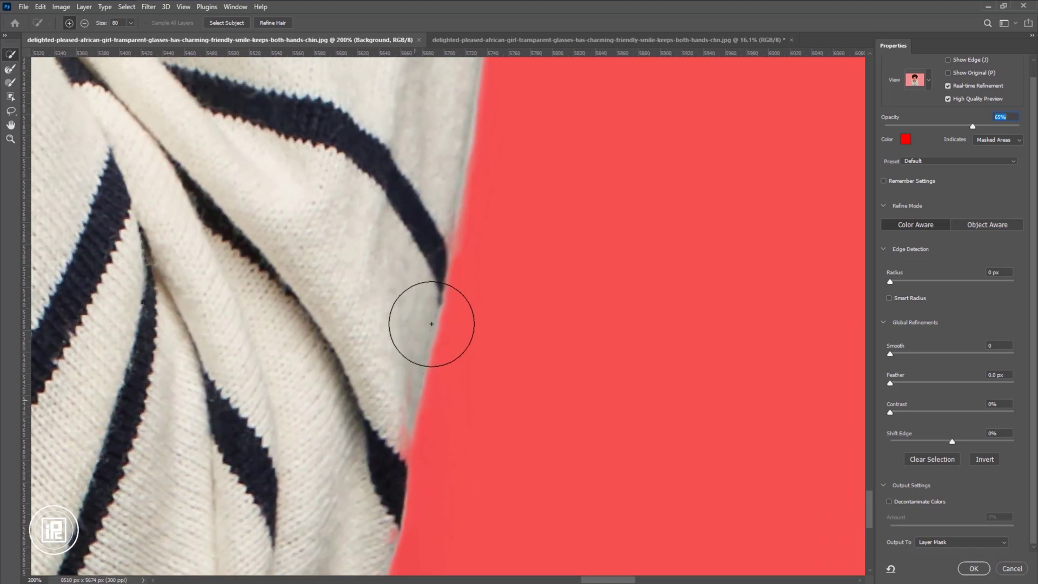
Examine the mask edge up the sleeve on the image's right side and review the whole upper body
drag(453, 237, 382, 491)
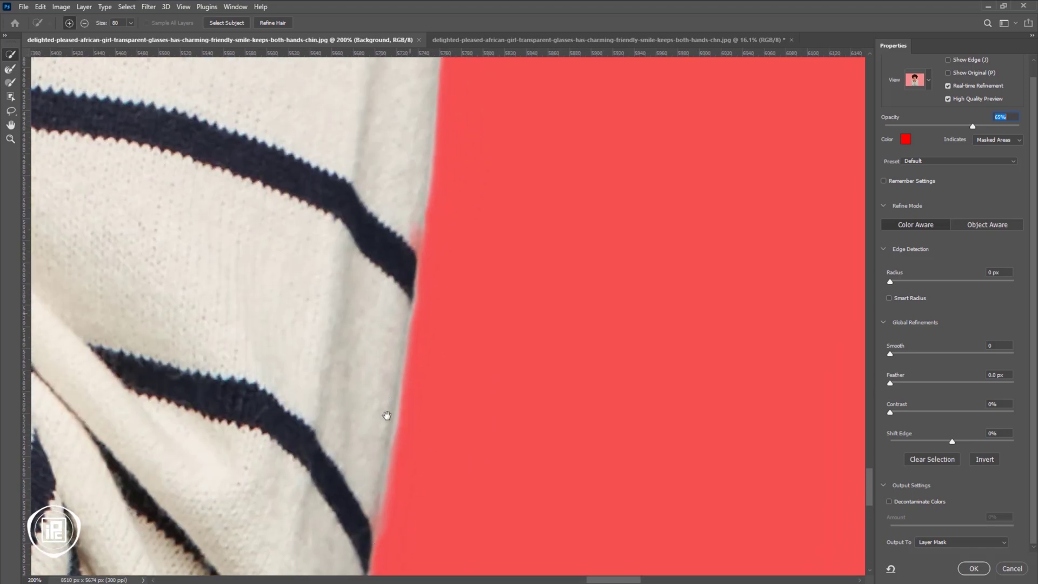
drag(422, 306, 421, 520)
mouse_move(404, 215)
mouse_down()
mouse_move(405, 347)
mouse_move(389, 508)
mouse_up()
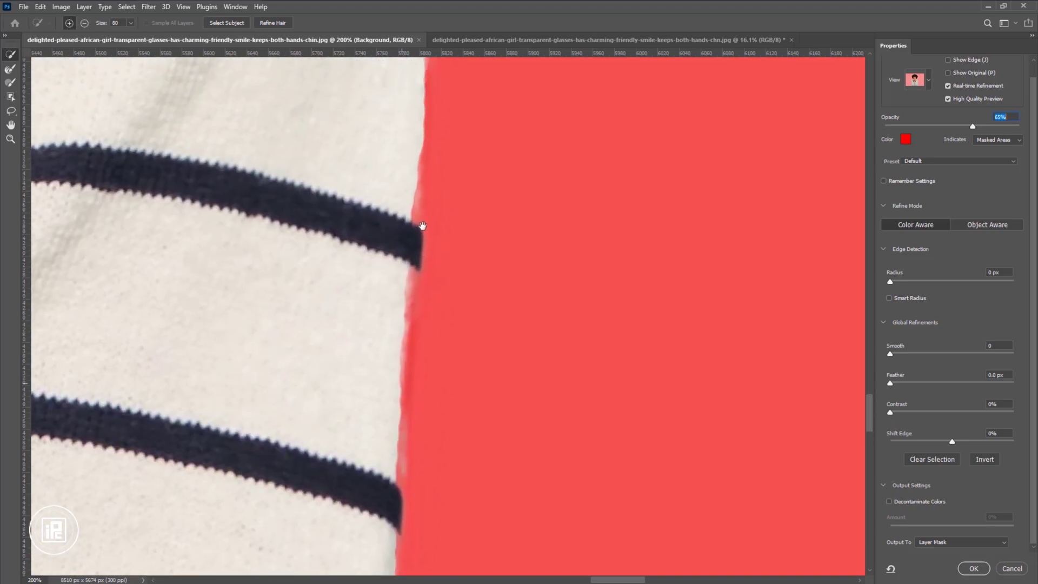
drag(422, 225, 436, 298)
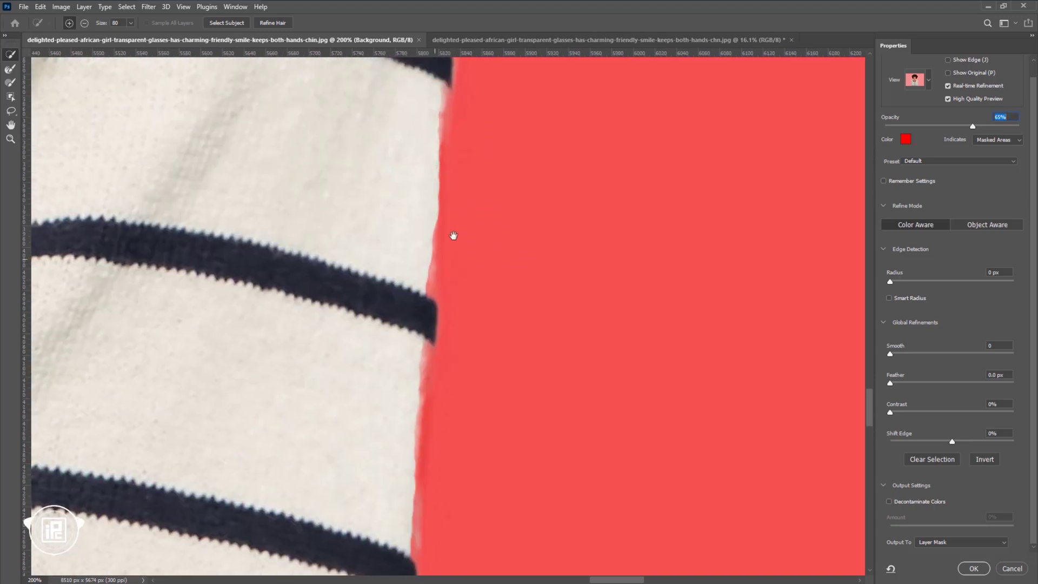
alt+click(428, 234)
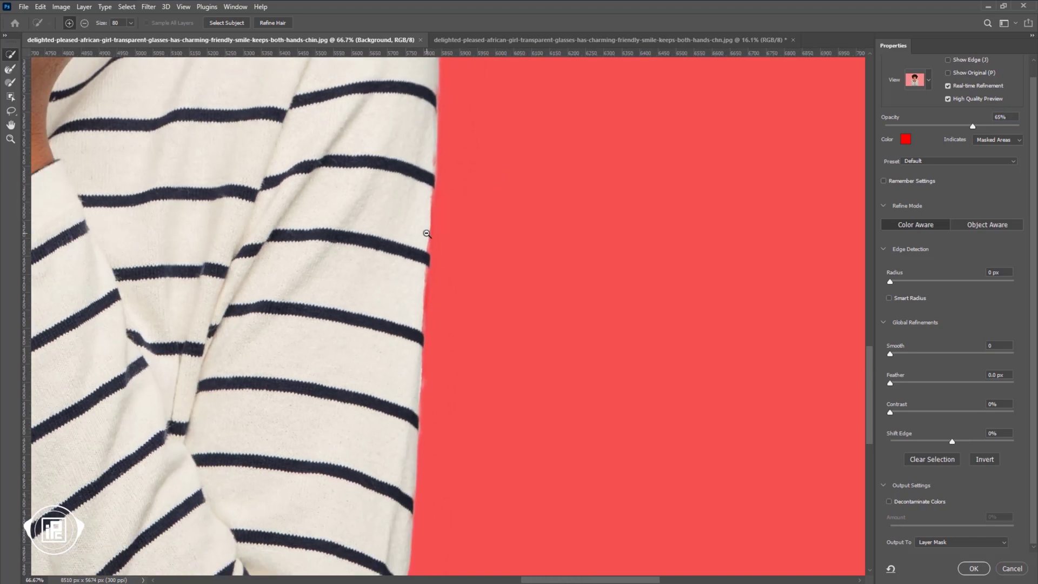
alt+click(427, 234)
alt+click(428, 234)
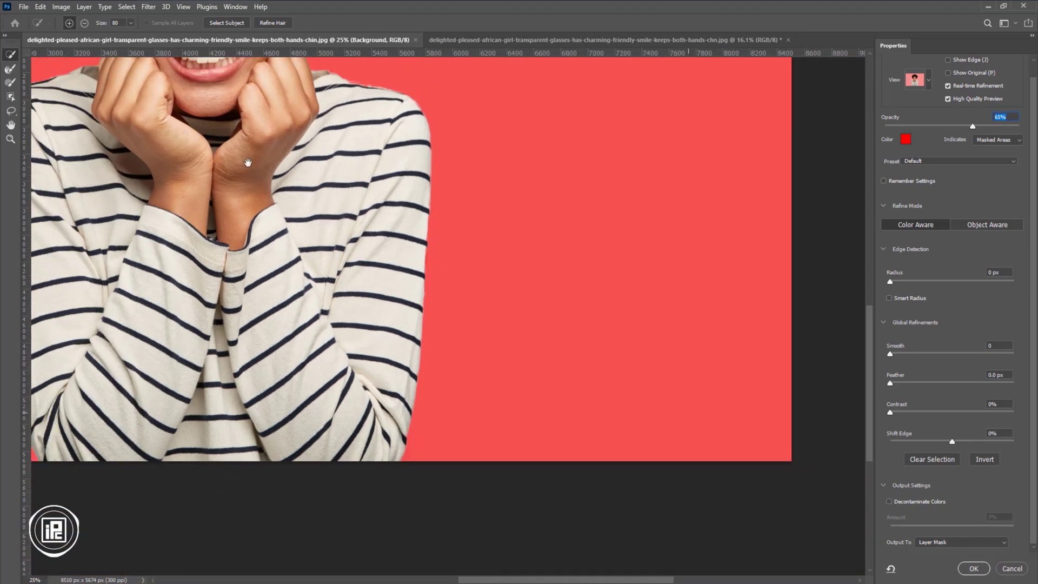
drag(248, 163, 472, 316)
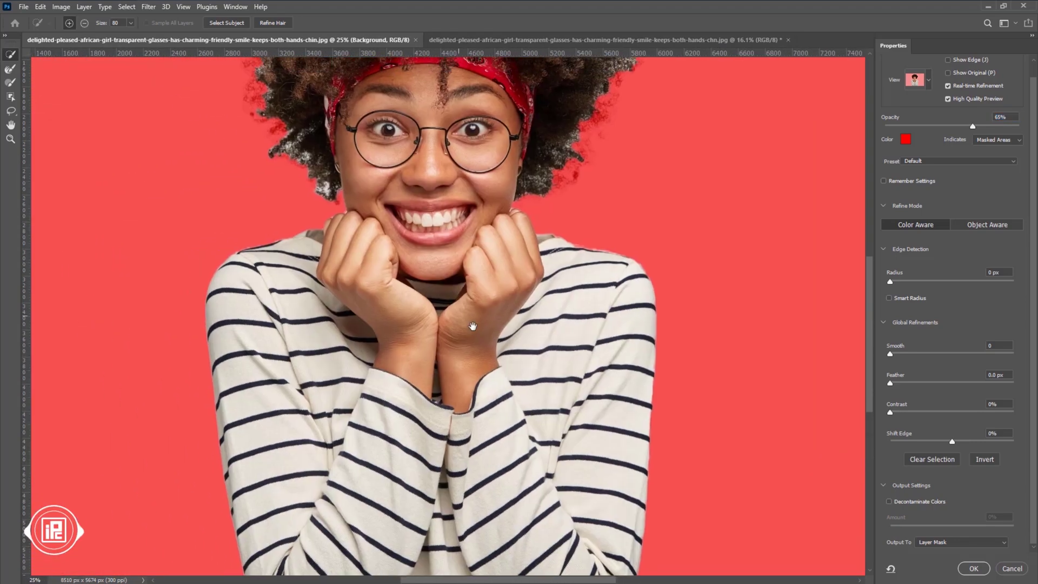
Paint the ragged shoulder edge on the image's right side back into the selection with the Brush tool
click(10, 83)
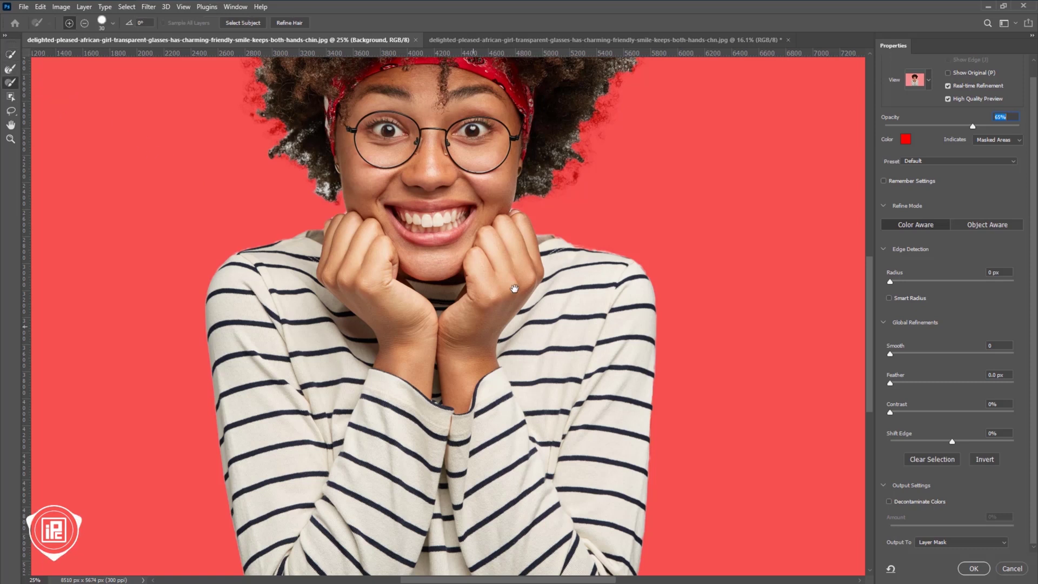
scroll(568, 319, down, 1)
scroll(568, 320, up, 6)
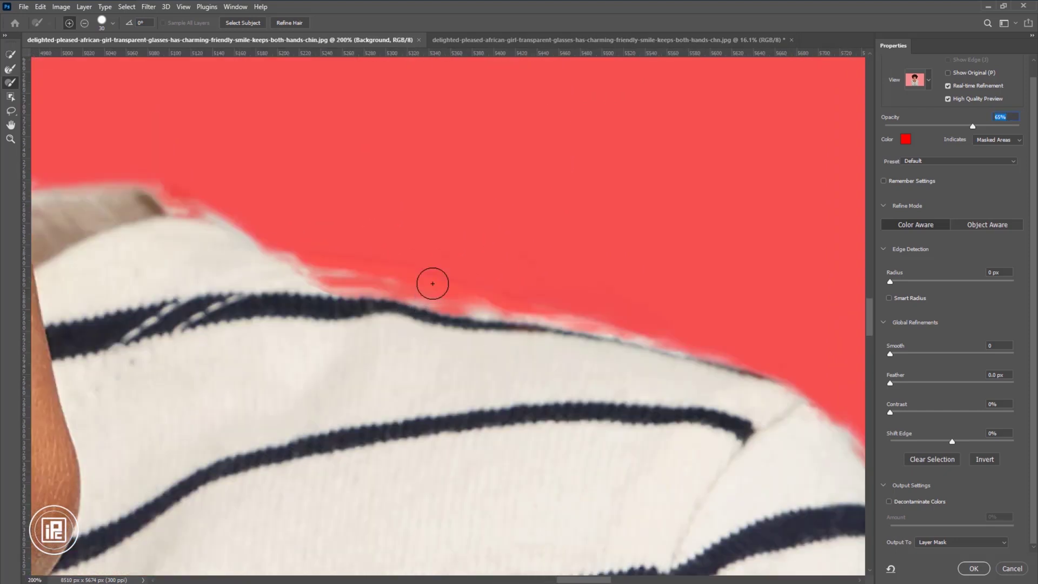
drag(275, 271, 565, 327)
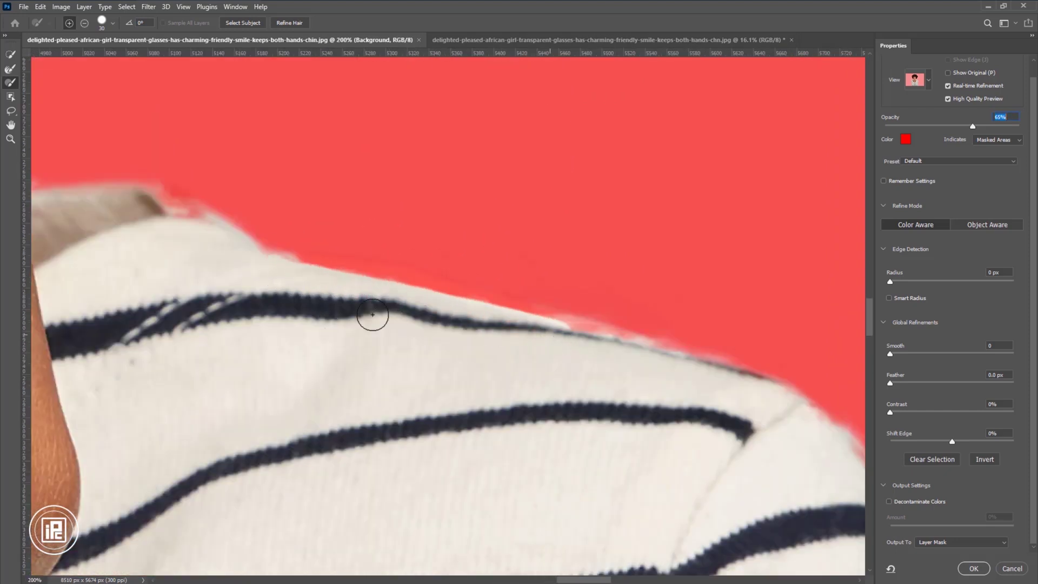
Try removing a strip along the shoulder from the selection with the Brush tool in subtract mode
key(alt)
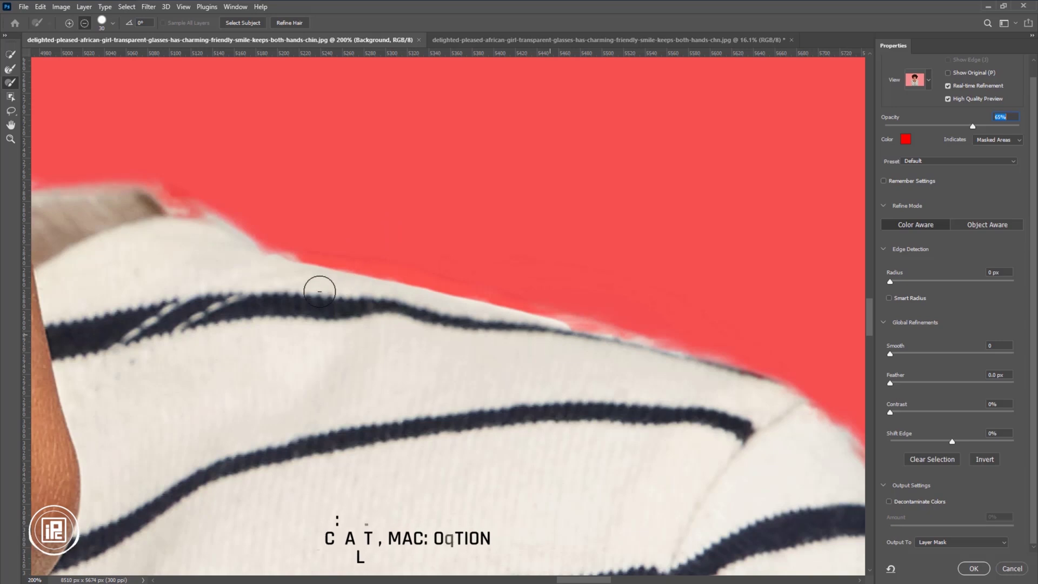
drag(317, 278, 442, 299)
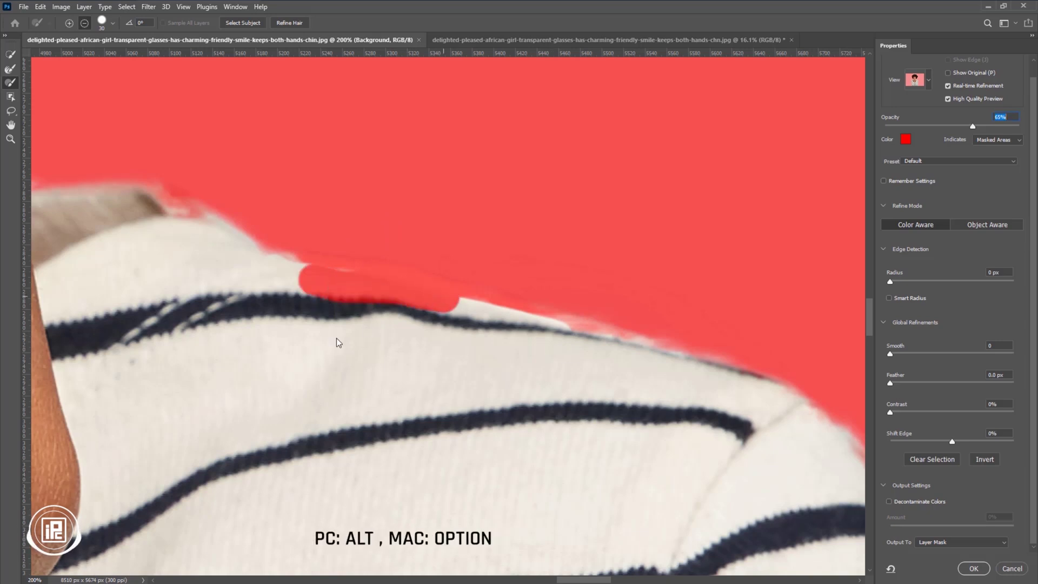
mouse_move(182, 252)
mouse_down()
mouse_move(142, 198)
mouse_move(195, 219)
mouse_up()
Set the red overlay's opacity to 48%
right_click(288, 273)
click(333, 320)
drag(972, 126, 950, 126)
Brush along the shoulder seam from the collar to the upper sleeve to clean the selection edge
mouse_move(174, 205)
mouse_down()
mouse_move(288, 262)
mouse_move(598, 348)
mouse_up()
drag(528, 311, 287, 292)
drag(287, 292, 468, 352)
drag(101, 231, 166, 247)
alt+shift+click(526, 334)
drag(596, 419, 417, 312)
drag(387, 262, 483, 329)
key(ctrl+z)
drag(443, 300, 370, 229)
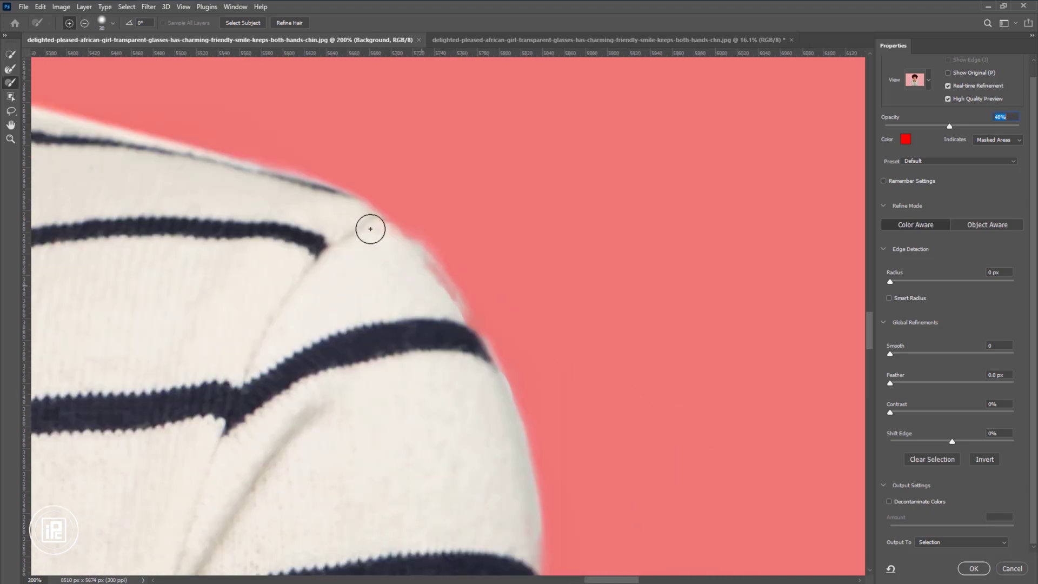
Brush down the outer sleeve edge on the image's right side to smooth the selection boundary
scroll(370, 229, down, 2)
scroll(351, 292, right, 3)
shift+click(376, 521)
drag(376, 521, 387, 313)
shift+click(375, 551)
drag(375, 552, 399, 184)
shift+click(373, 528)
mouse_move(373, 508)
mouse_down()
mouse_move(372, 350)
mouse_move(413, 183)
mouse_up()
shift+click(388, 558)
mouse_move(388, 558)
mouse_down()
mouse_move(303, 401)
mouse_move(240, 165)
mouse_up()
Clean the selection edge along the lower part of the same sleeve down to the photo's bottom border
key(alt)
drag(542, 334, 534, 238)
drag(510, 381, 506, 278)
drag(531, 256, 530, 334)
drag(469, 428, 468, 233)
drag(535, 170, 520, 332)
mouse_move(493, 170)
mouse_down()
mouse_move(480, 380)
mouse_move(488, 156)
mouse_up()
drag(479, 355, 501, 176)
drag(450, 509, 496, 213)
drag(458, 412, 480, 281)
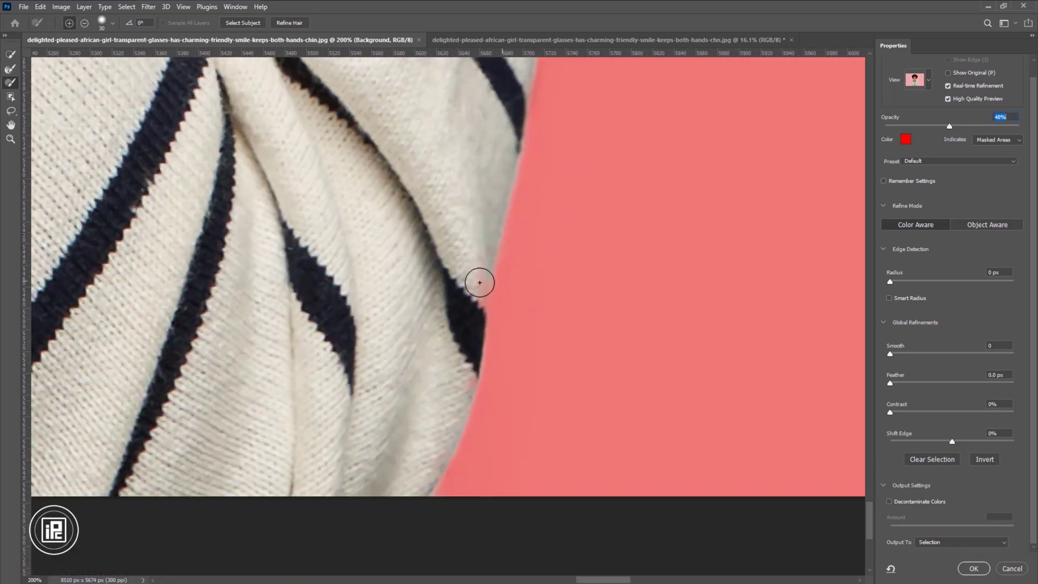
Brush along the shoulder line on the image's left side, from the collar outward, to remove background remnants from the selection edge
key(ctrl+0)
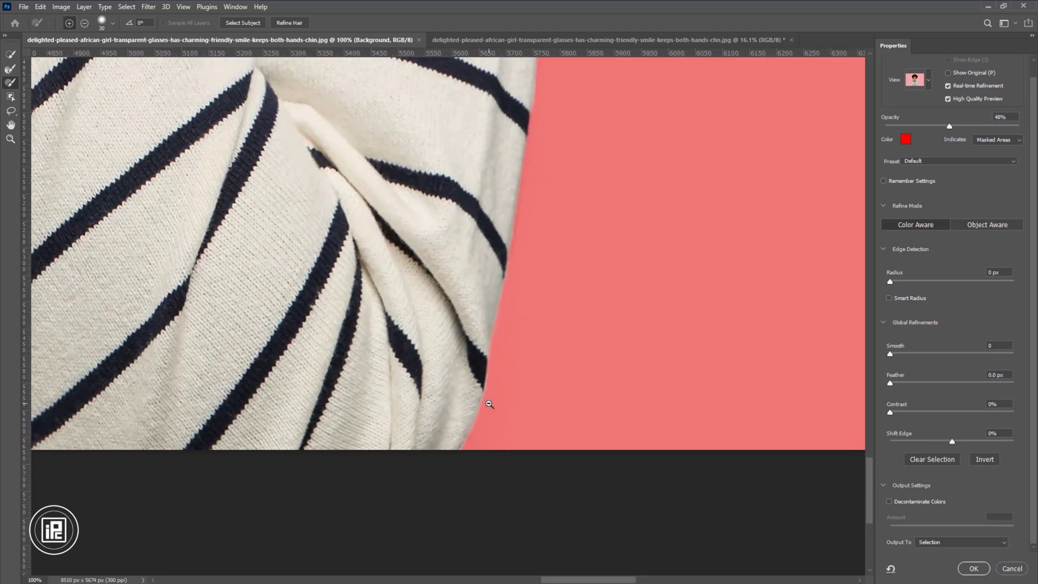
click(345, 318)
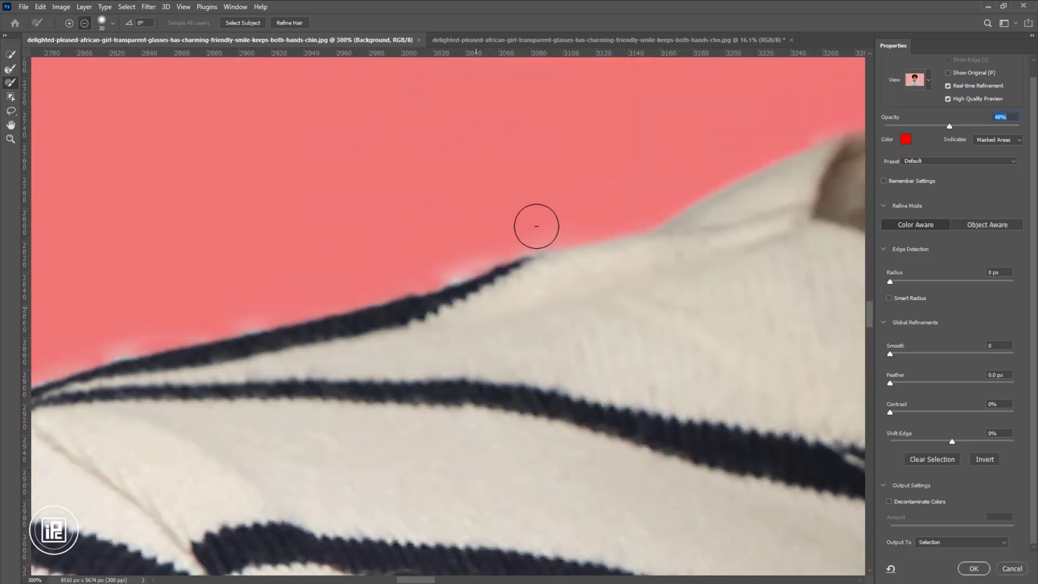
drag(439, 249, 105, 352)
mouse_move(203, 302)
mouse_down()
mouse_move(568, 188)
mouse_move(472, 239)
mouse_up()
drag(468, 287, 470, 147)
drag(401, 214, 267, 328)
mouse_move(341, 205)
mouse_down()
mouse_move(352, 113)
mouse_move(298, 185)
mouse_up()
drag(272, 306, 351, 129)
Clean the selection boundary down the upper outer edge of the sleeve on the image's left side
key(ctrl+minus)
key(ctrl+minus)
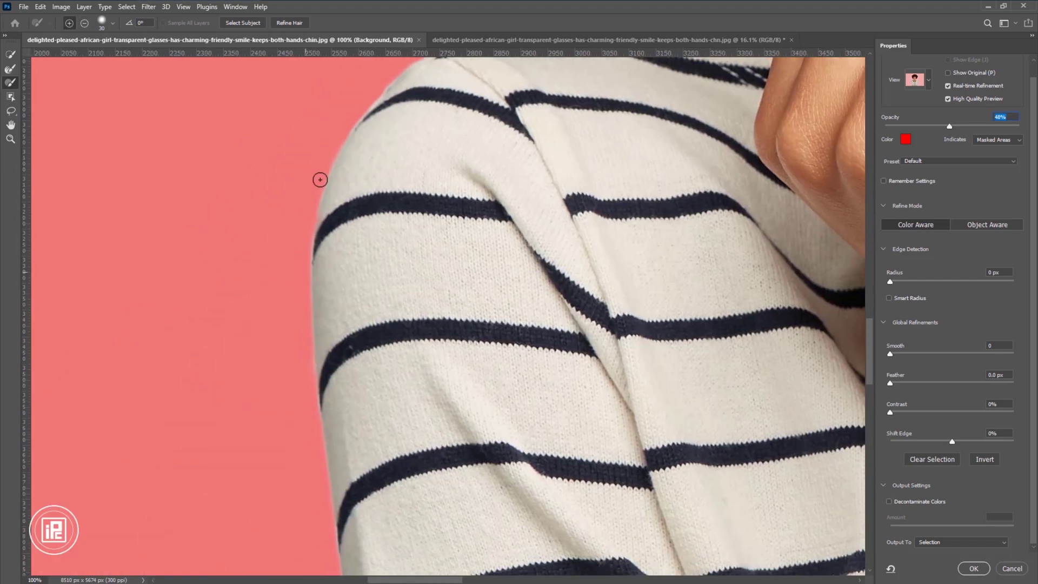
drag(297, 330, 265, 148)
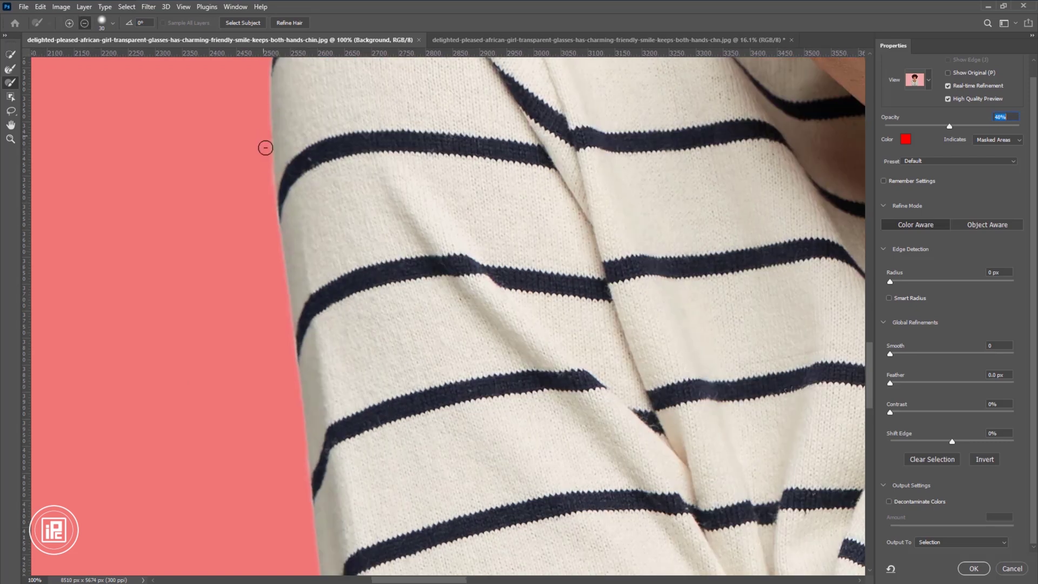
drag(316, 274, 319, 218)
drag(294, 264, 280, 206)
scroll(290, 180, down, 3)
drag(288, 163, 299, 295)
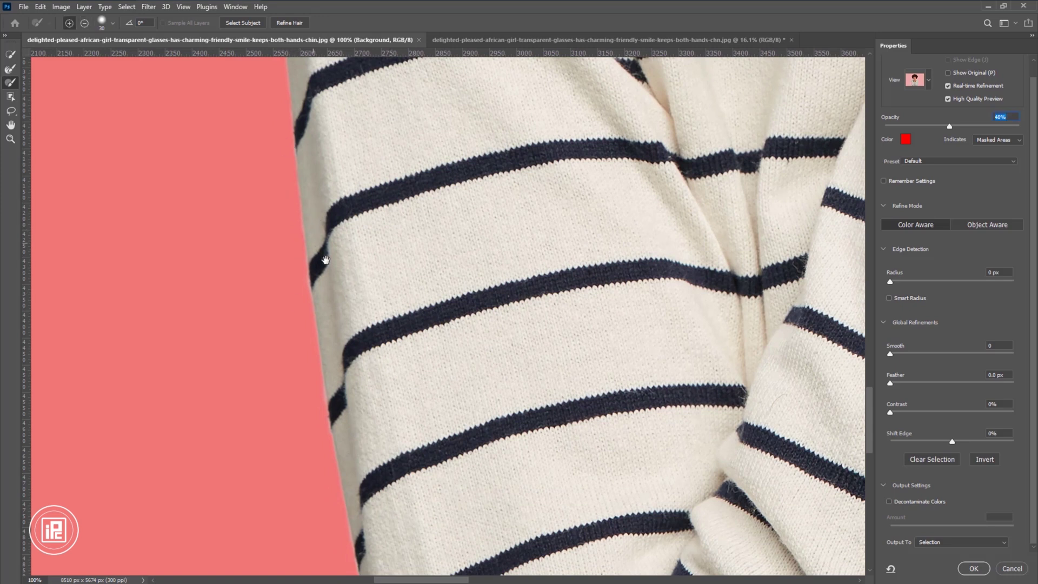
Smooth the selection edge along the lower part of the same left-side sleeve down to the photo's bottom border
drag(325, 260, 286, 74)
ctrl+click(297, 206)
drag(370, 418, 297, 72)
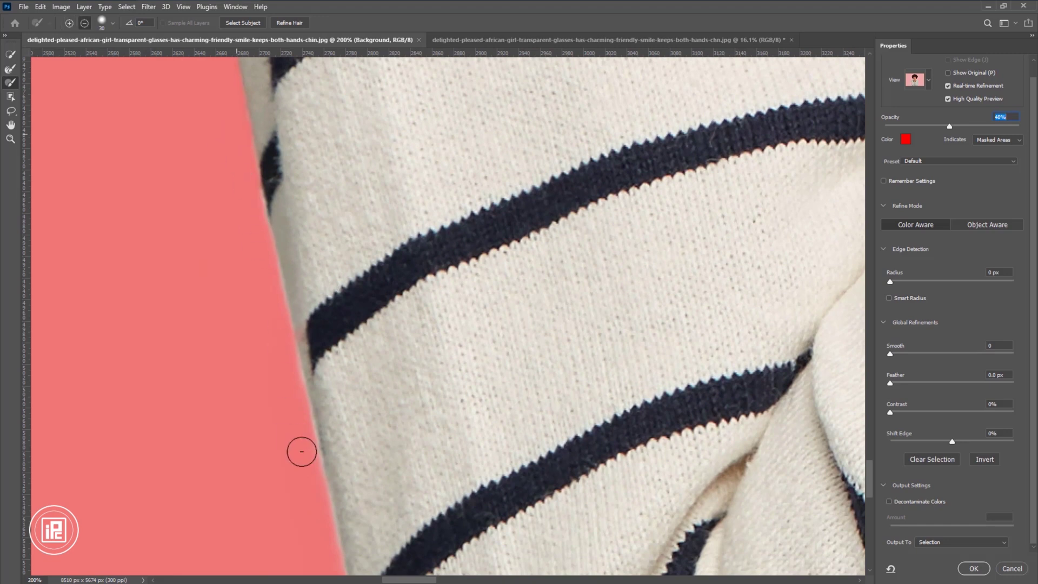
drag(347, 462, 276, 211)
mouse_move(241, 141)
mouse_down()
mouse_move(271, 352)
mouse_move(330, 532)
mouse_up()
drag(364, 516, 330, 206)
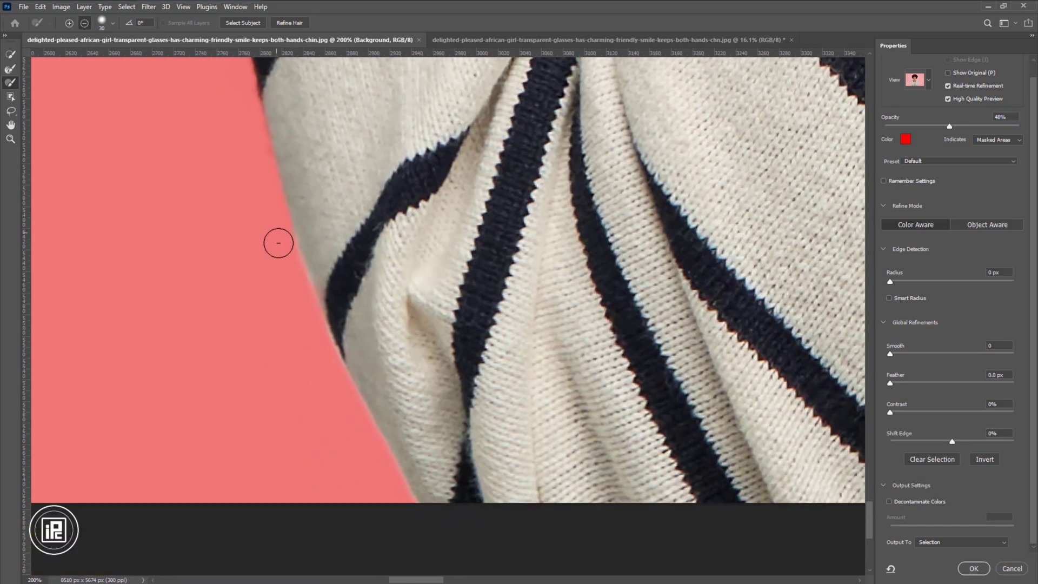
drag(322, 266, 346, 314)
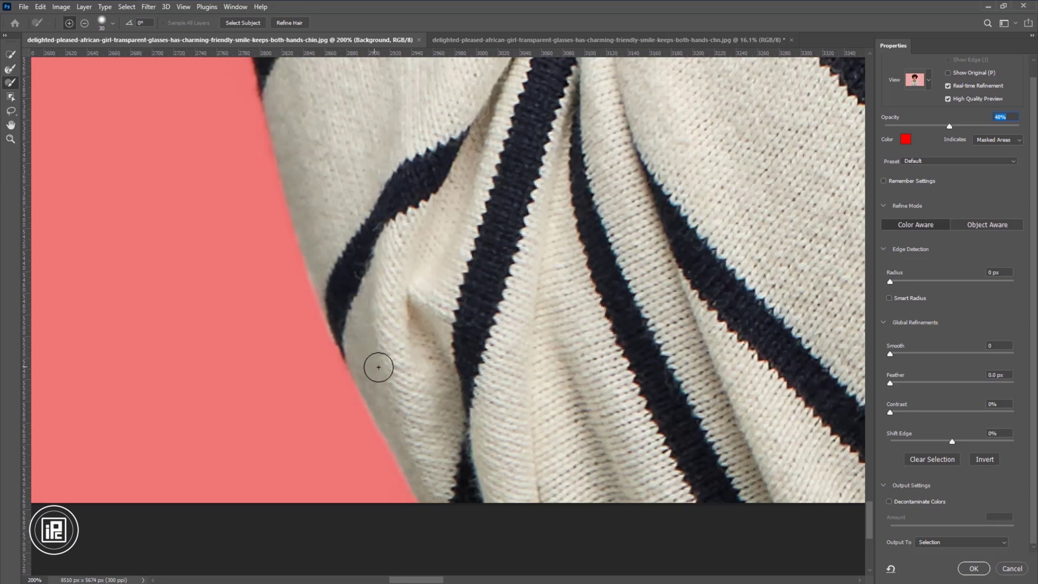
Enlarge the brush and paint the loose curls around the whole outline of the hair into the selection
key(ctrl+0)
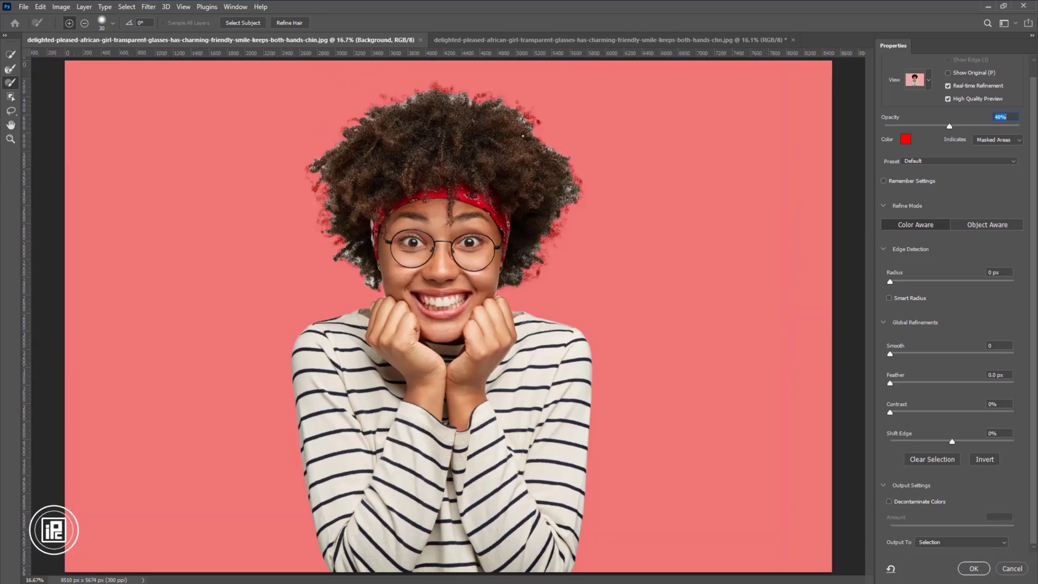
scroll(479, 111, up, 1)
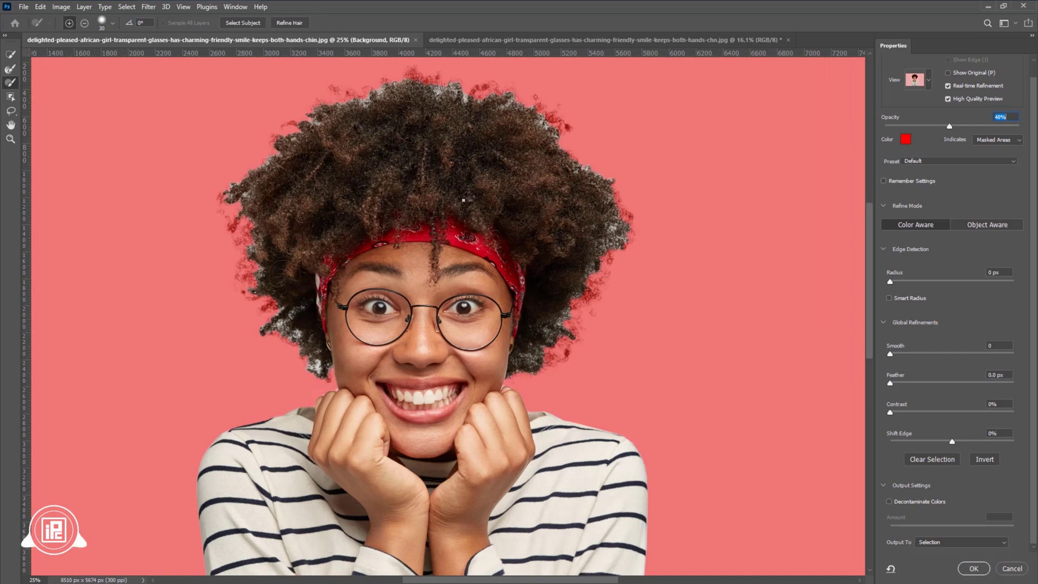
drag(463, 200, 471, 292)
scroll(469, 287, up, 1)
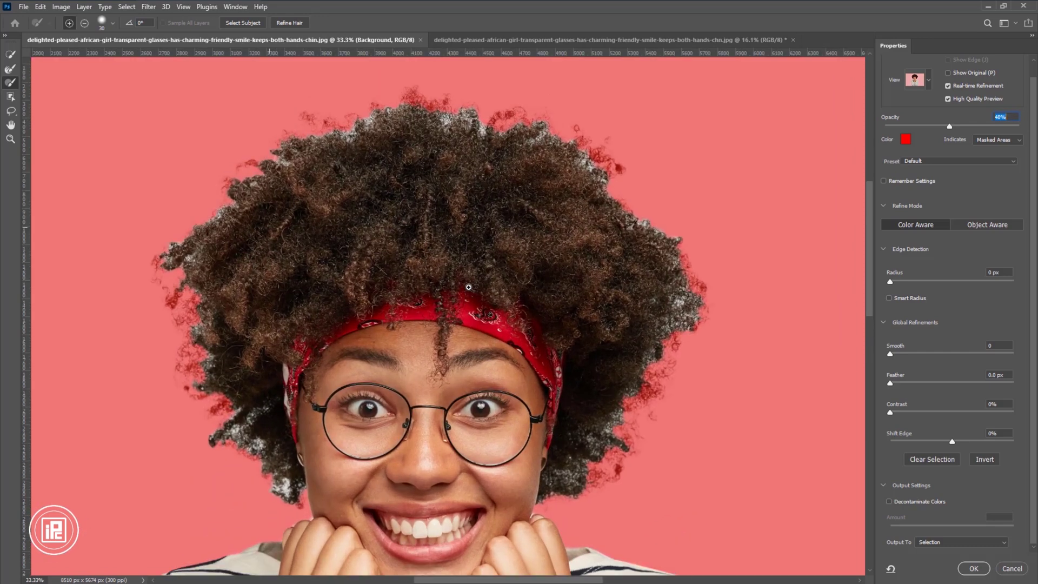
key(alt)
alt+drag(607, 439, 620, 439)
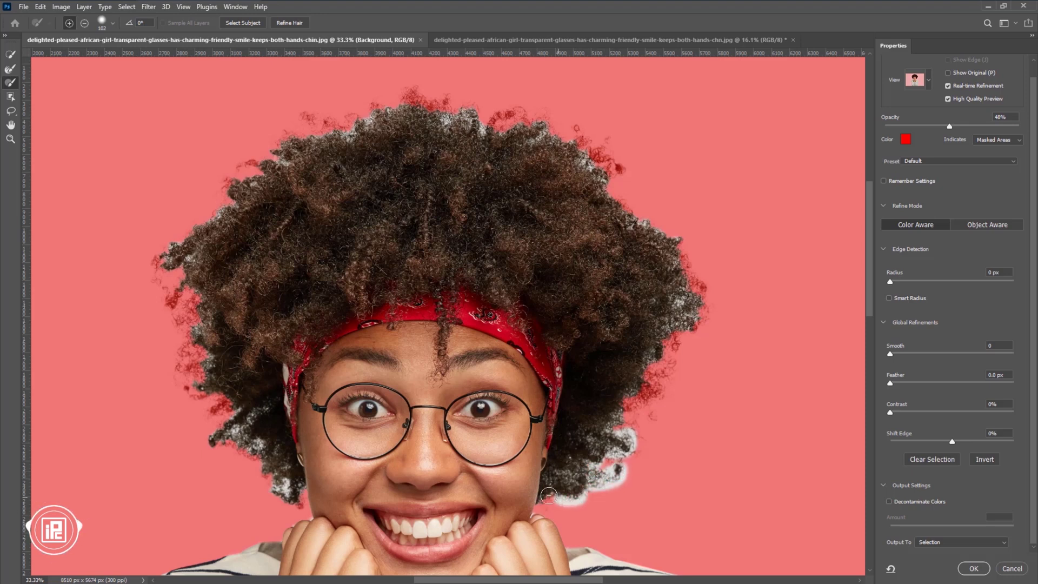
drag(619, 456, 615, 462)
mouse_move(631, 414)
mouse_down()
mouse_move(659, 355)
mouse_move(650, 396)
mouse_move(675, 351)
mouse_move(697, 287)
mouse_move(653, 225)
mouse_move(670, 289)
mouse_move(681, 250)
mouse_move(611, 201)
mouse_move(613, 164)
mouse_move(617, 175)
mouse_move(566, 132)
mouse_move(471, 121)
mouse_move(429, 99)
mouse_move(380, 129)
mouse_move(396, 130)
mouse_move(370, 123)
mouse_move(381, 117)
mouse_move(344, 130)
mouse_move(311, 120)
mouse_move(308, 140)
mouse_move(252, 165)
mouse_move(160, 262)
mouse_move(183, 274)
mouse_move(174, 304)
mouse_move(197, 295)
mouse_move(194, 375)
mouse_move(226, 398)
mouse_move(218, 431)
mouse_move(302, 497)
mouse_up()
alt+right_click(632, 407)
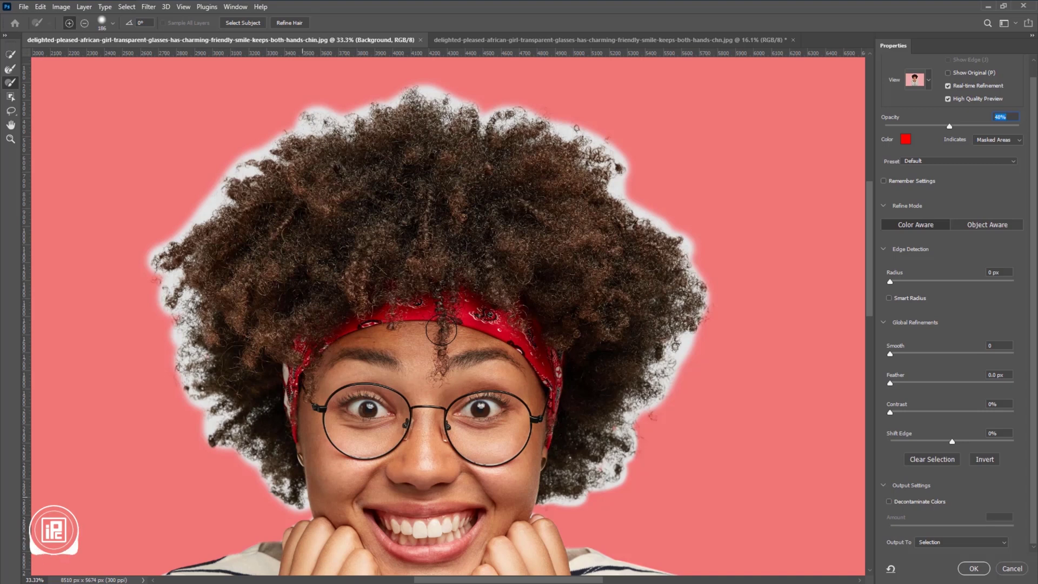
Paint around the whole hair outline with an enlarged Refine Edge Brush to separate the curls from the background
click(12, 69)
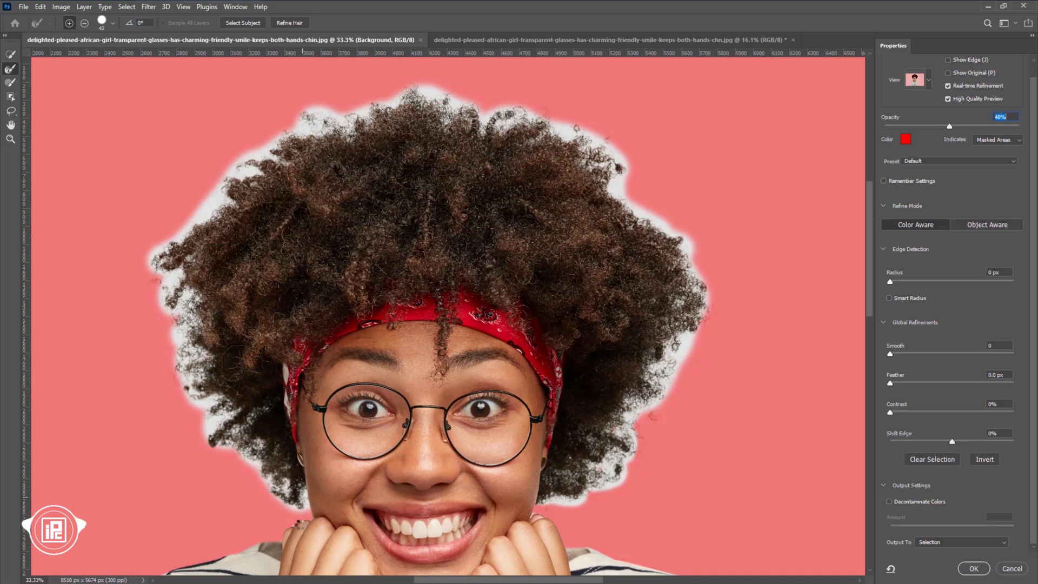
alt+right_click(300, 506)
drag(302, 491, 301, 509)
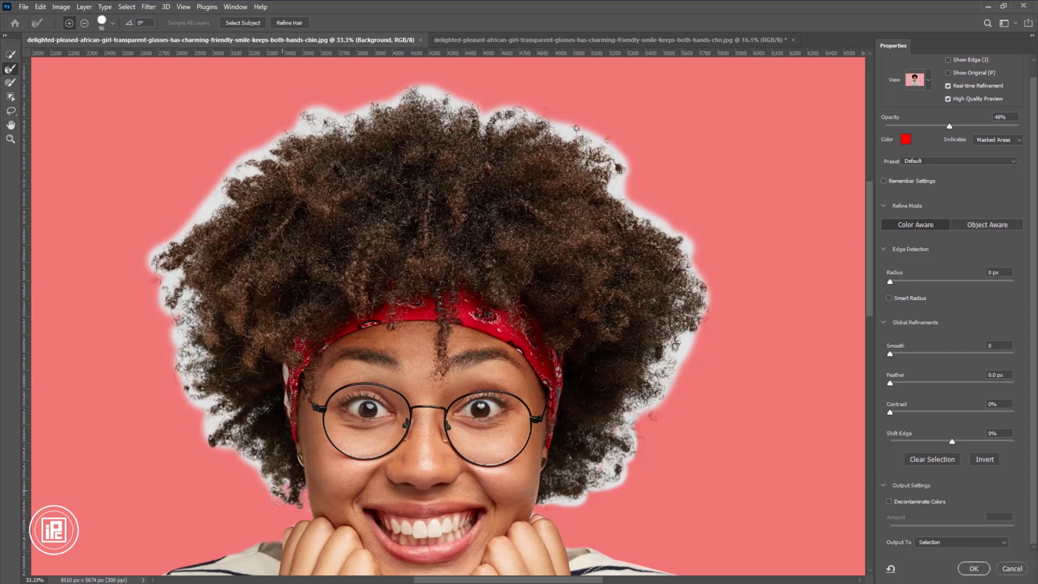
mouse_move(254, 443)
mouse_down()
mouse_move(232, 449)
mouse_move(214, 427)
mouse_move(168, 247)
mouse_move(314, 116)
mouse_move(351, 118)
mouse_move(392, 98)
mouse_move(354, 127)
mouse_move(427, 92)
mouse_move(580, 128)
mouse_move(673, 224)
mouse_move(644, 424)
mouse_move(560, 499)
mouse_move(606, 476)
mouse_move(687, 388)
mouse_move(676, 281)
mouse_move(591, 154)
mouse_move(540, 130)
mouse_move(408, 100)
mouse_up()
alt+right_click(550, 136)
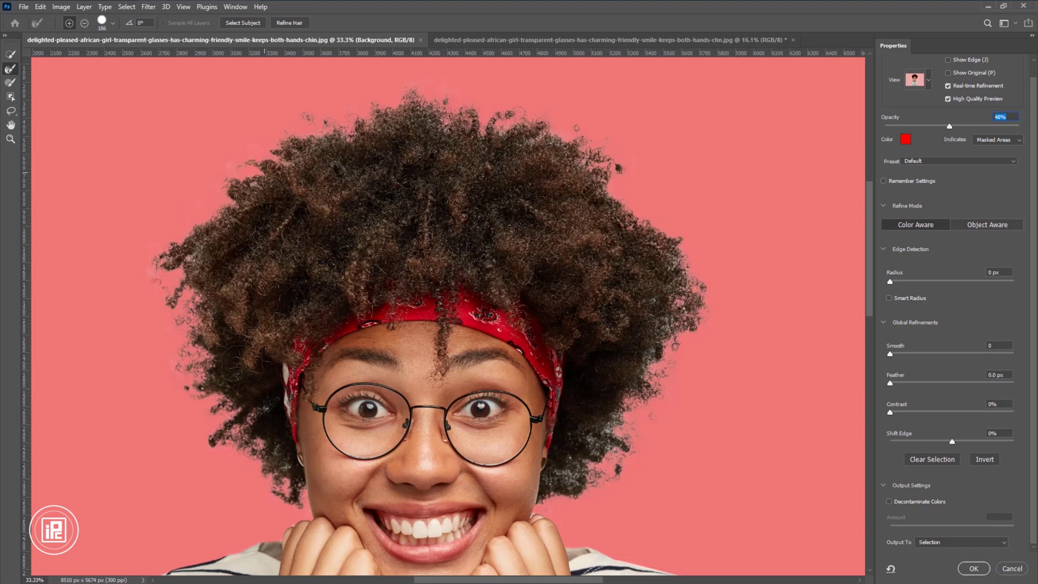
scroll(557, 441, up, 3)
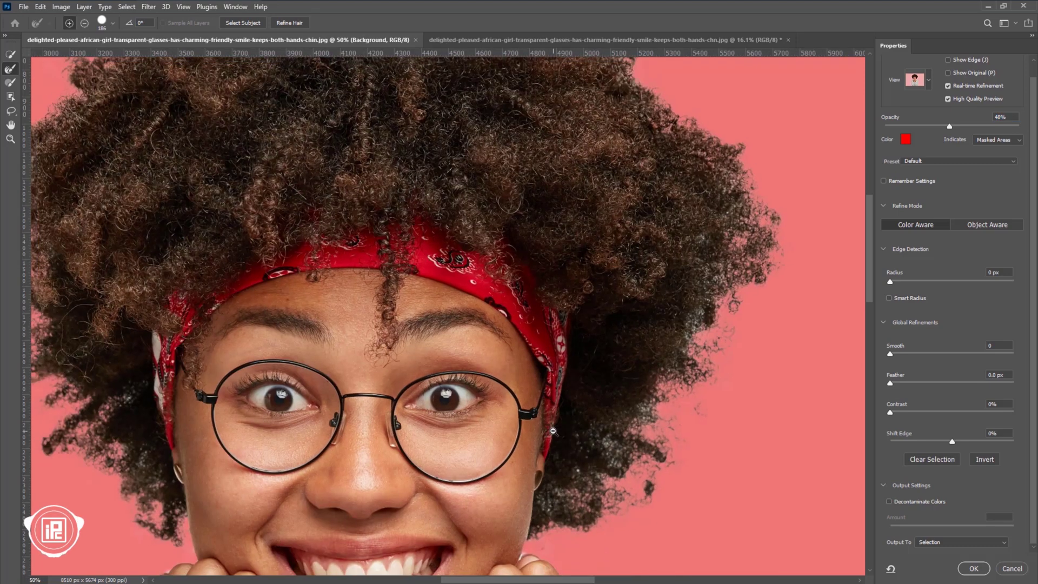
scroll(557, 441, down, 3)
Set the global refinements to Smooth 0, Feather 0.9 px, Contrast 9% and Shift Edge +5%
drag(890, 354, 895, 354)
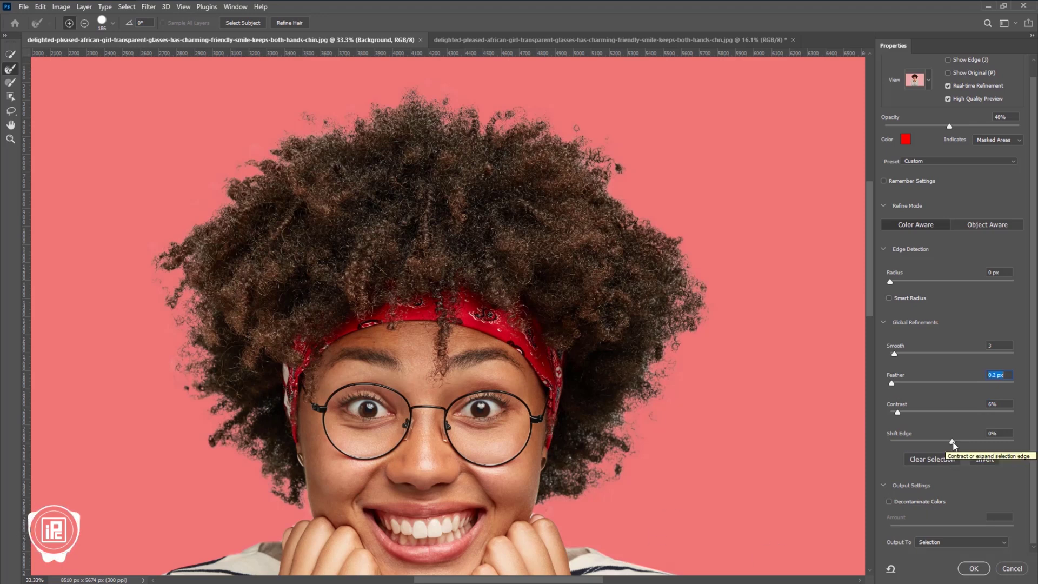
drag(953, 442, 953, 443)
drag(885, 444, 1017, 445)
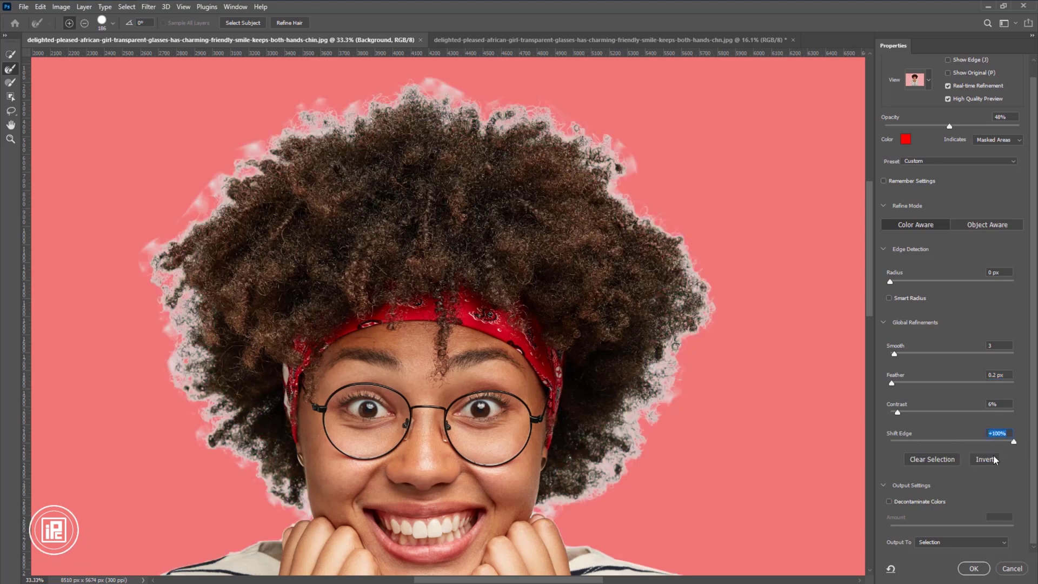
click(955, 443)
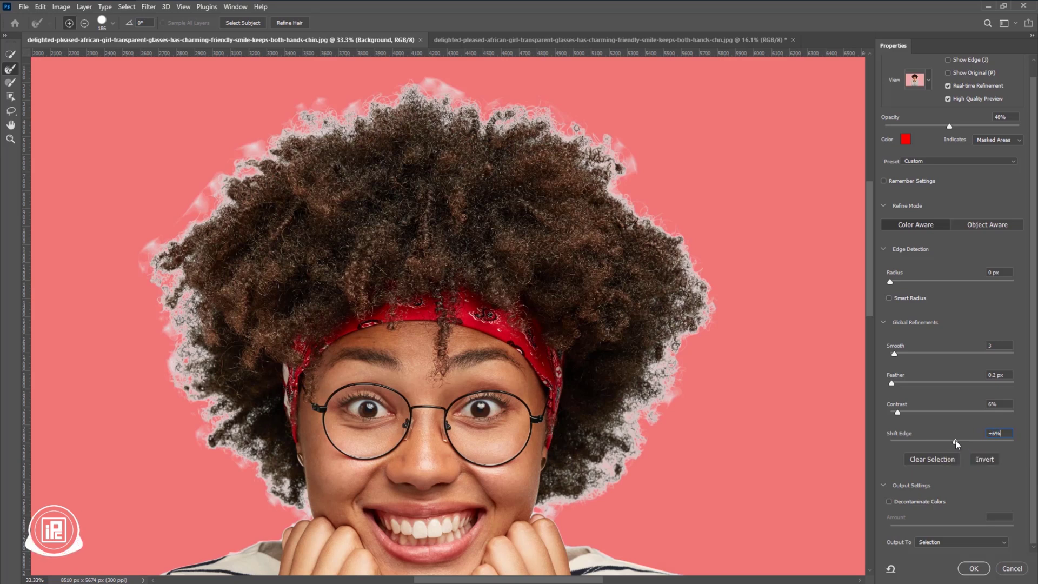
click(901, 412)
click(896, 382)
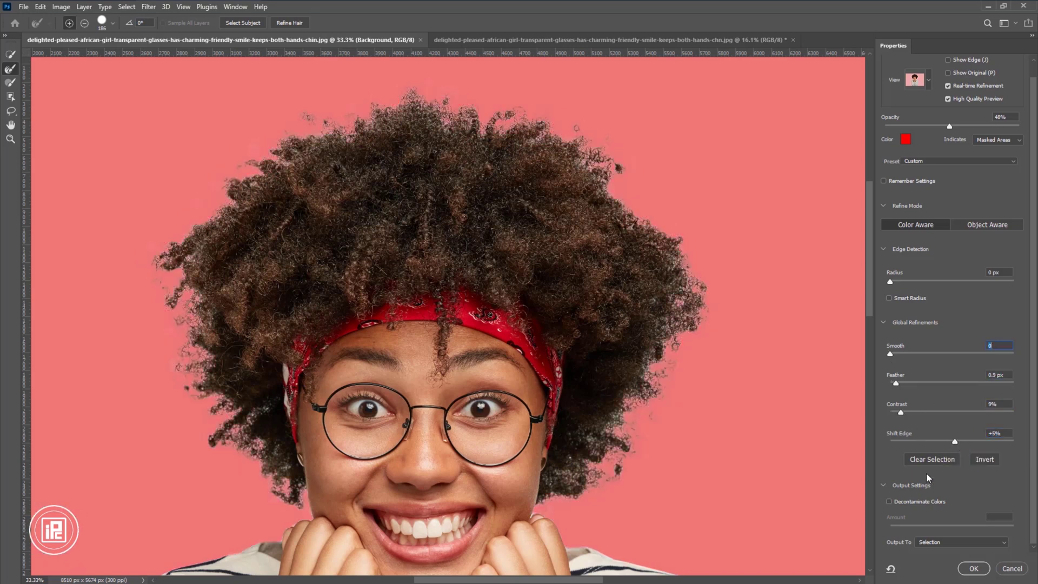
Output the refined selection as a layer mask
click(940, 542)
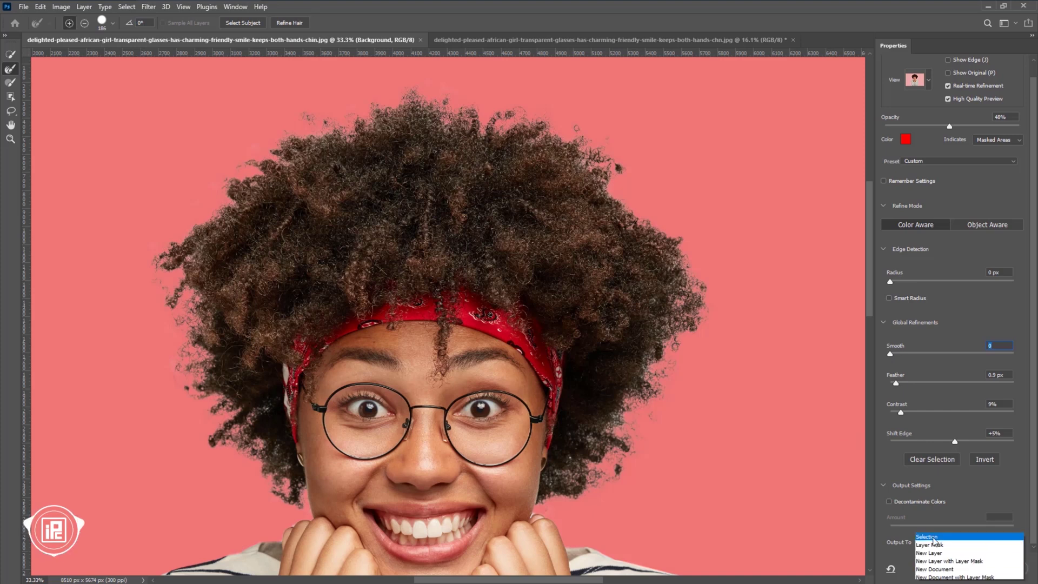
click(939, 542)
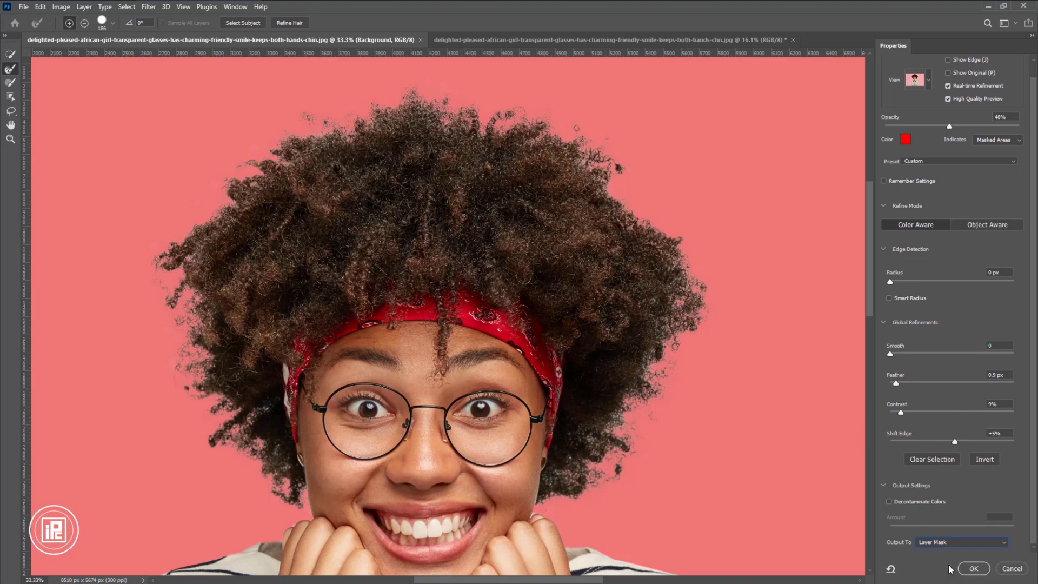
click(974, 569)
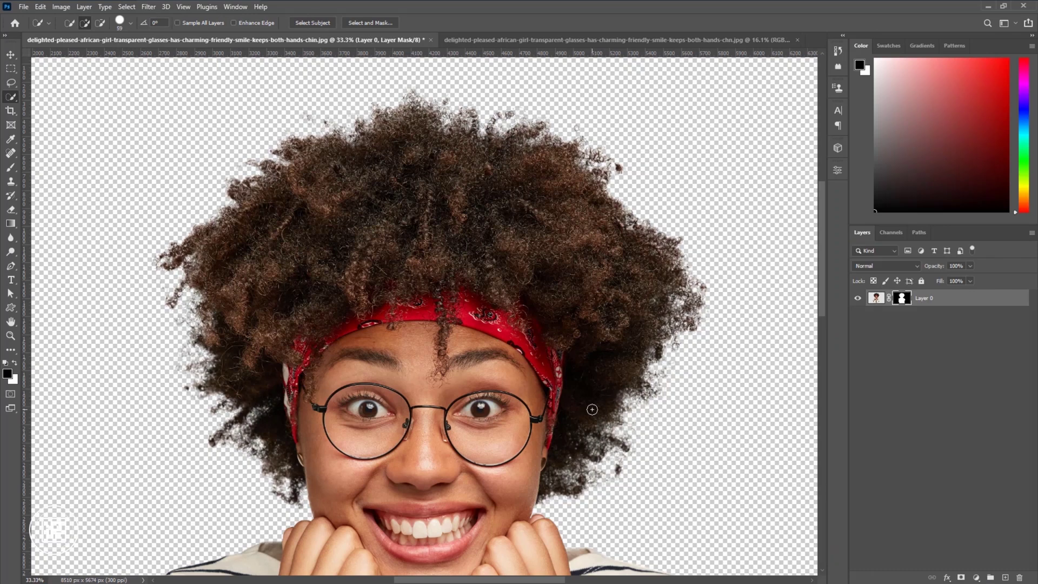
Add a new layer beneath the masked woman and fill it with white
scroll(592, 410, down, 9)
click(1005, 577)
drag(946, 298, 946, 323)
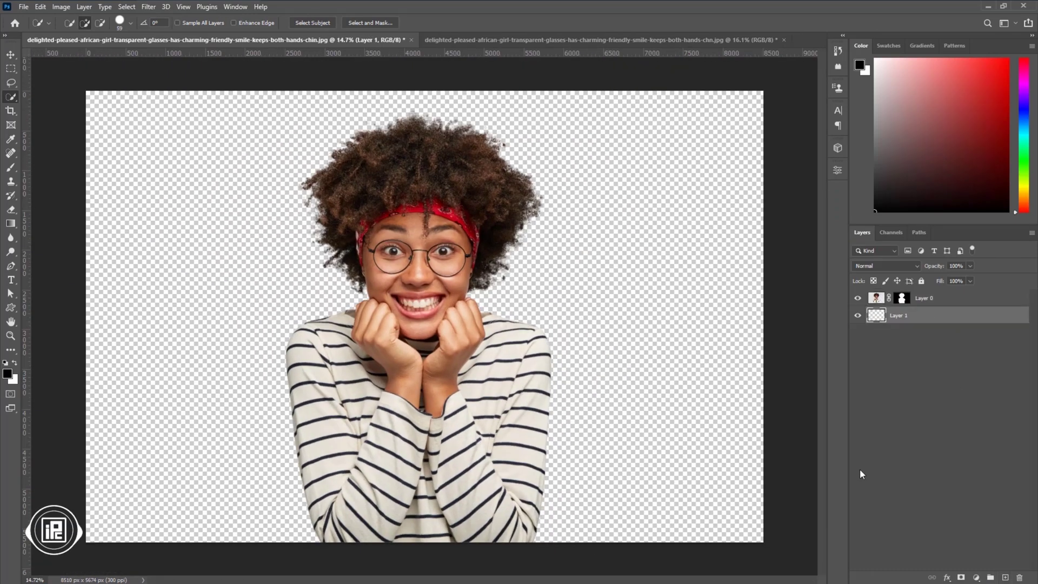
click(41, 7)
click(65, 173)
click(522, 157)
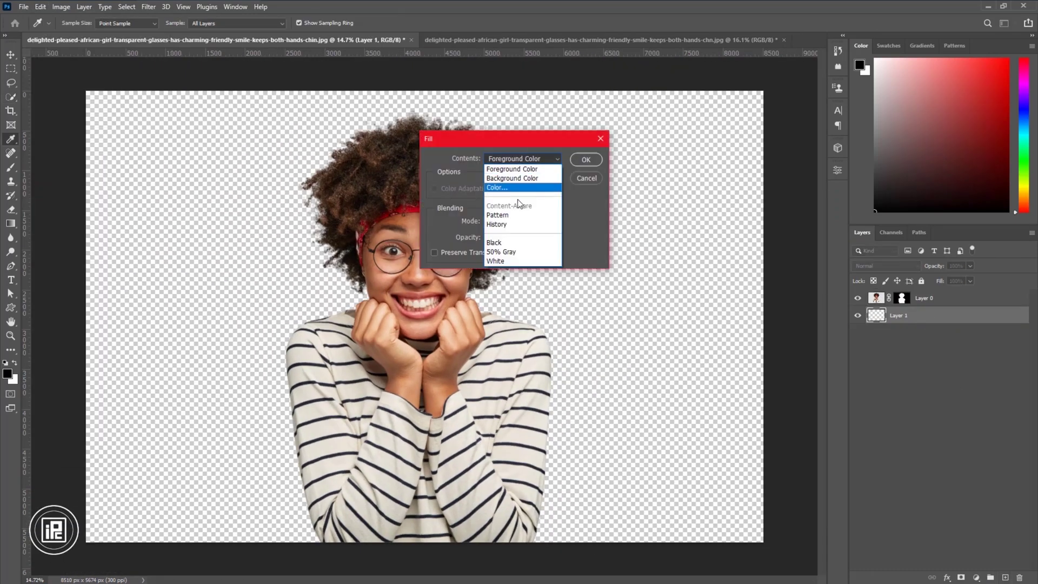
click(504, 262)
key(Return)
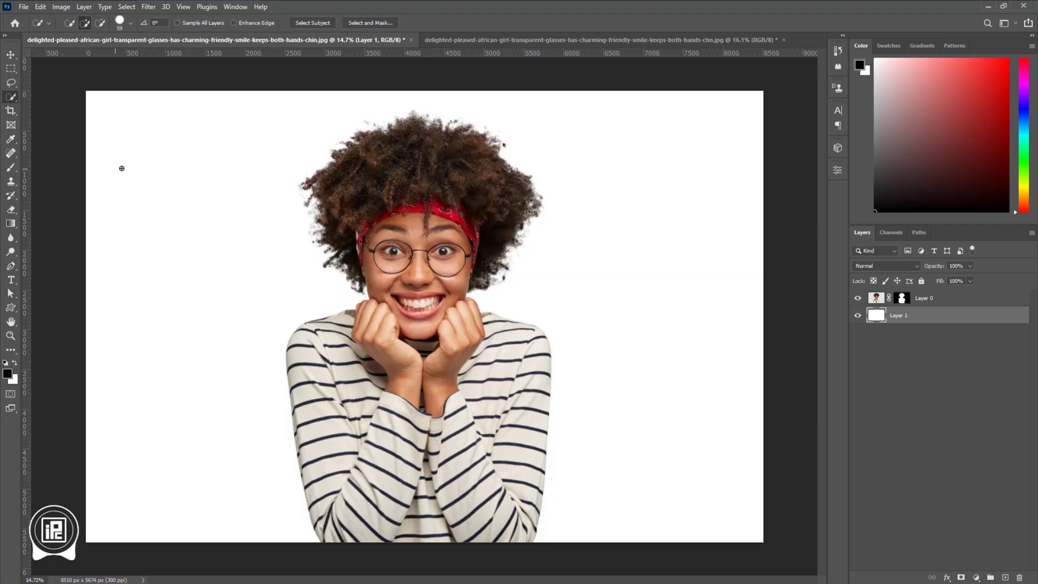
Inspect the cutout edge along the outer sleeve on the image's right side against the white background
click(11, 55)
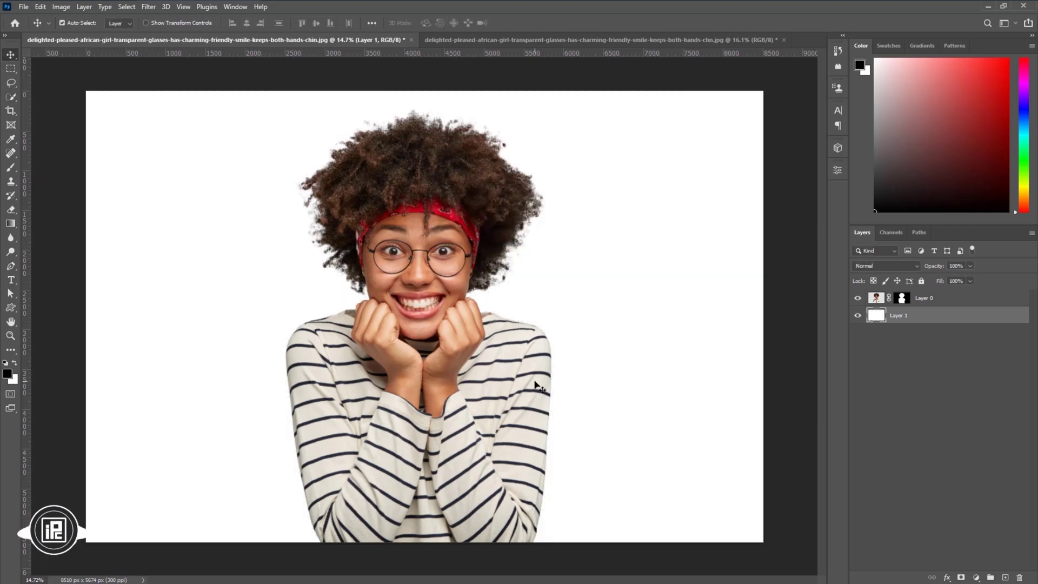
scroll(551, 501, up, 10)
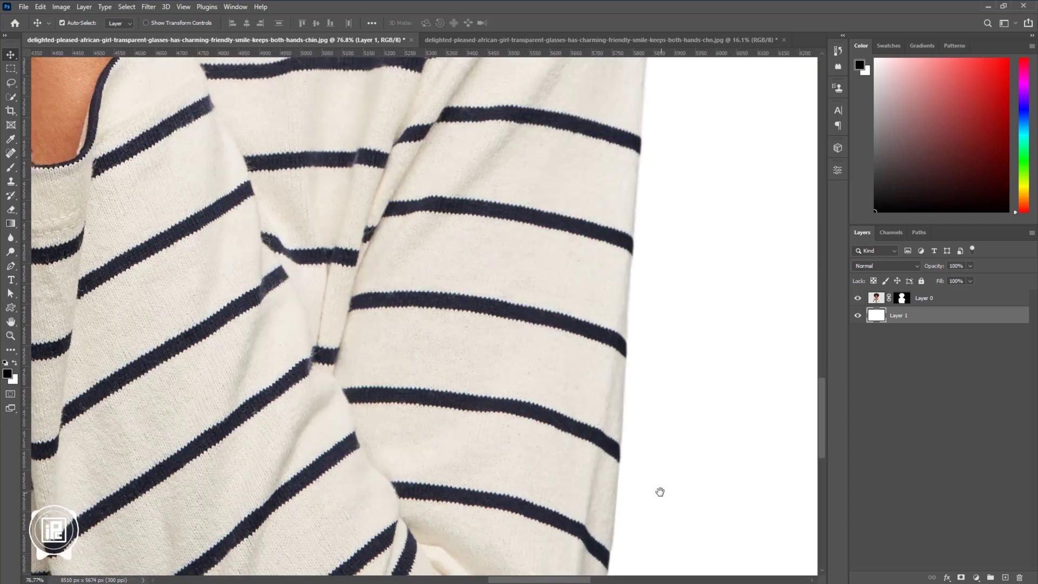
drag(660, 492, 567, 403)
scroll(559, 458, up, 6)
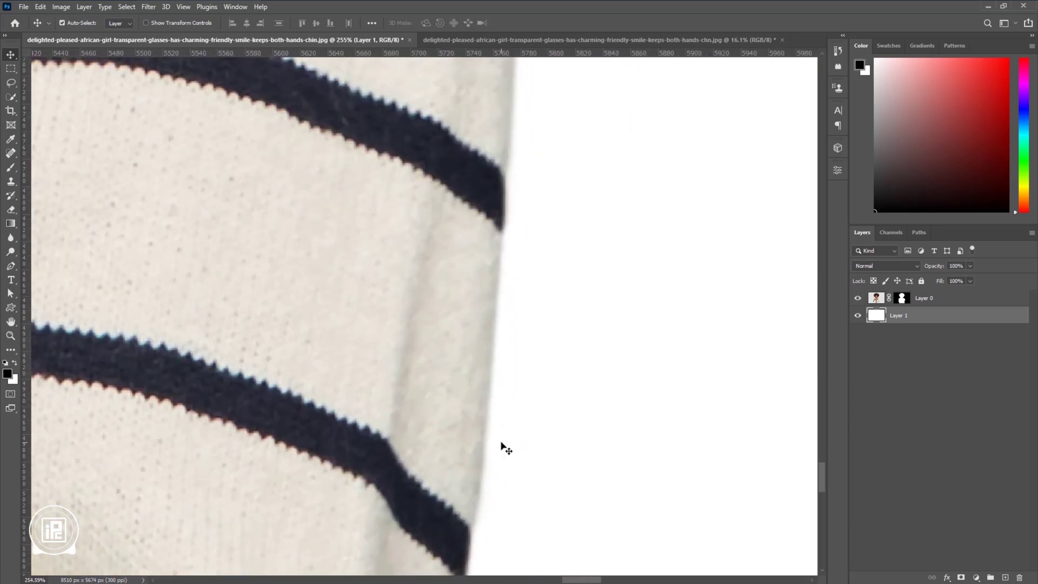
scroll(502, 446, down, 5)
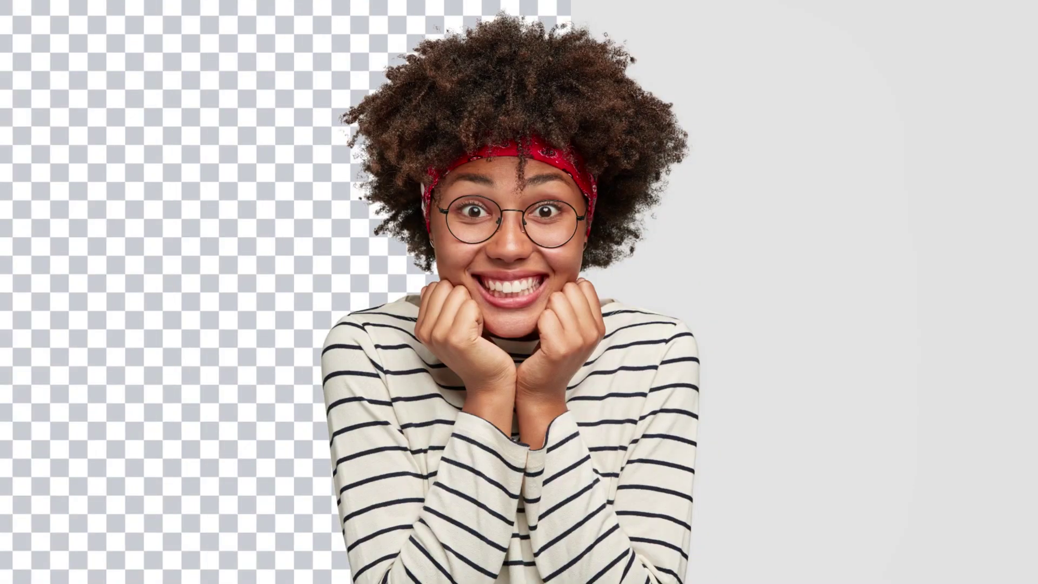